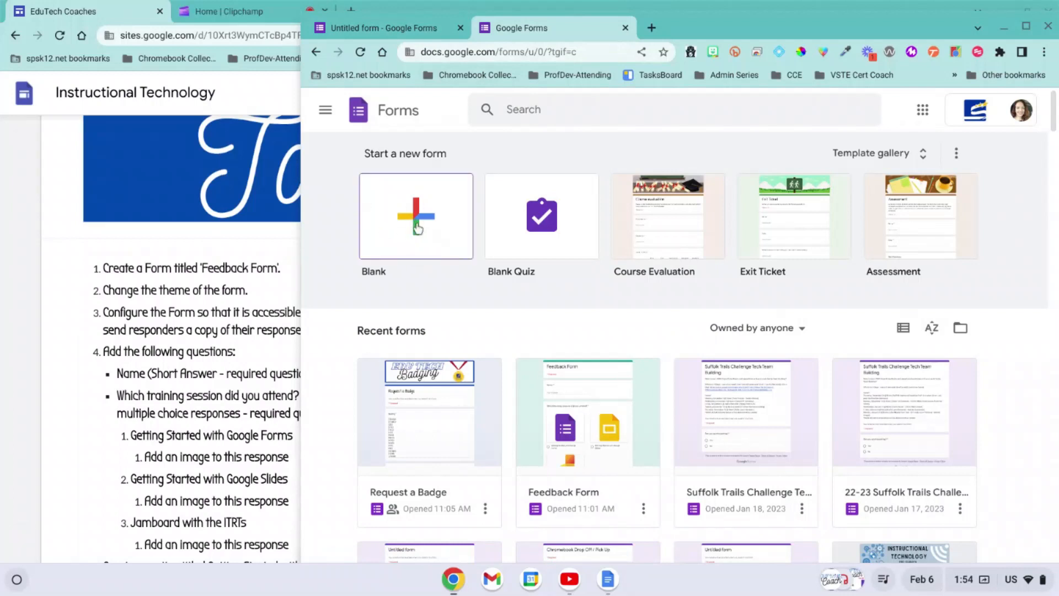
- Create a blank form, and open Google Forms in a new browser tab to create a second blank form
left_click(418, 228)
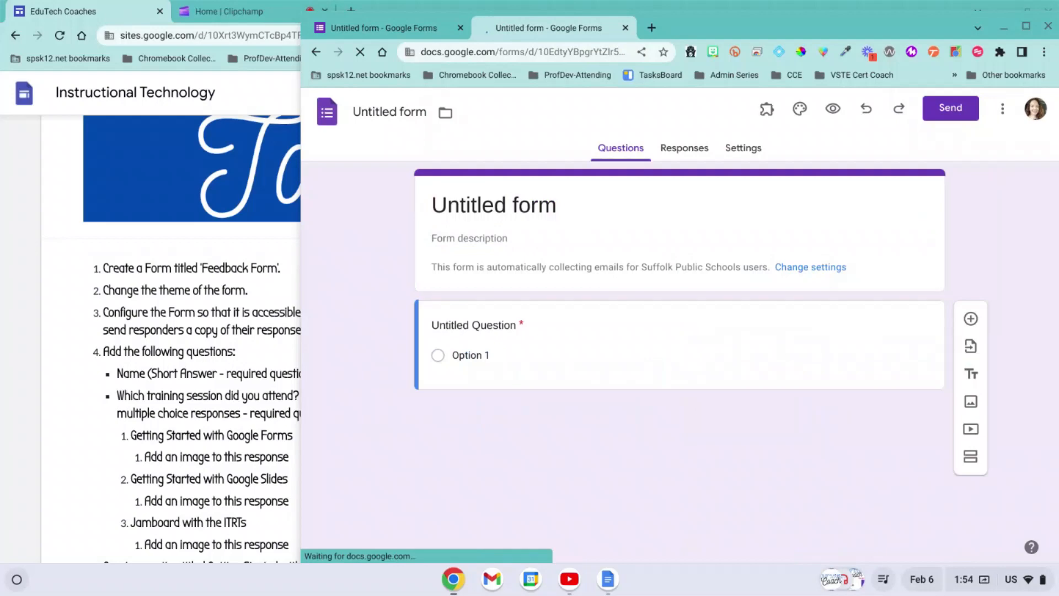
left_click(656, 29)
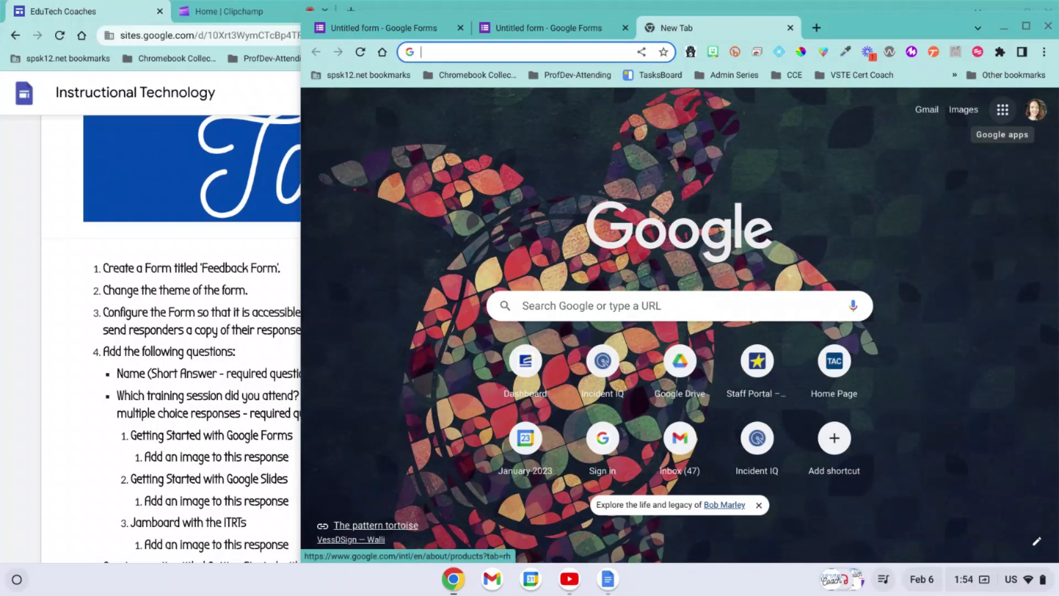
left_click(1002, 109)
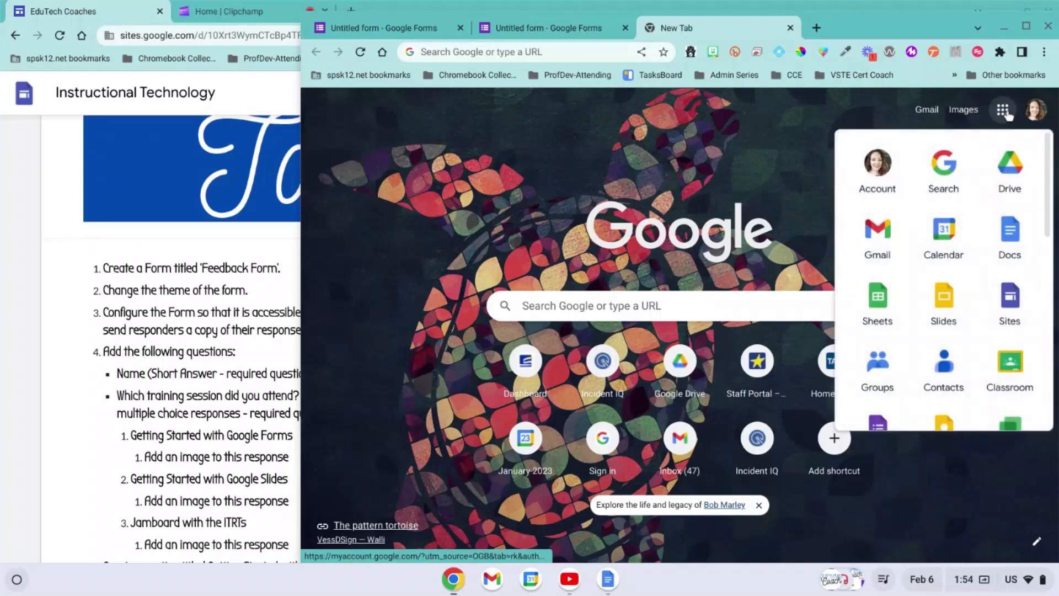
scroll(943, 358, "down", 1)
scroll(883, 325, "down", 3)
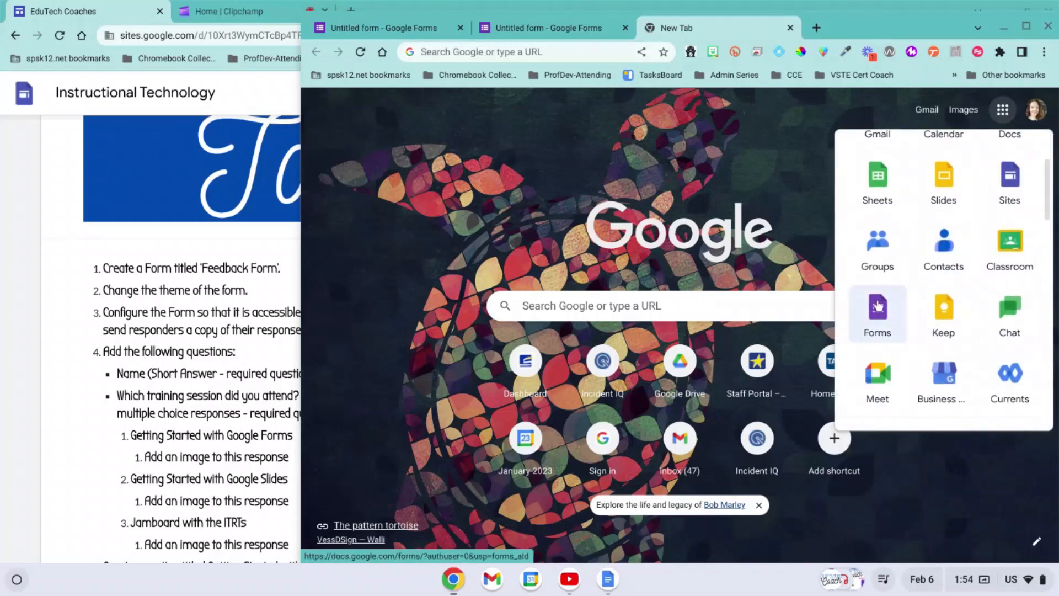
left_click(878, 307)
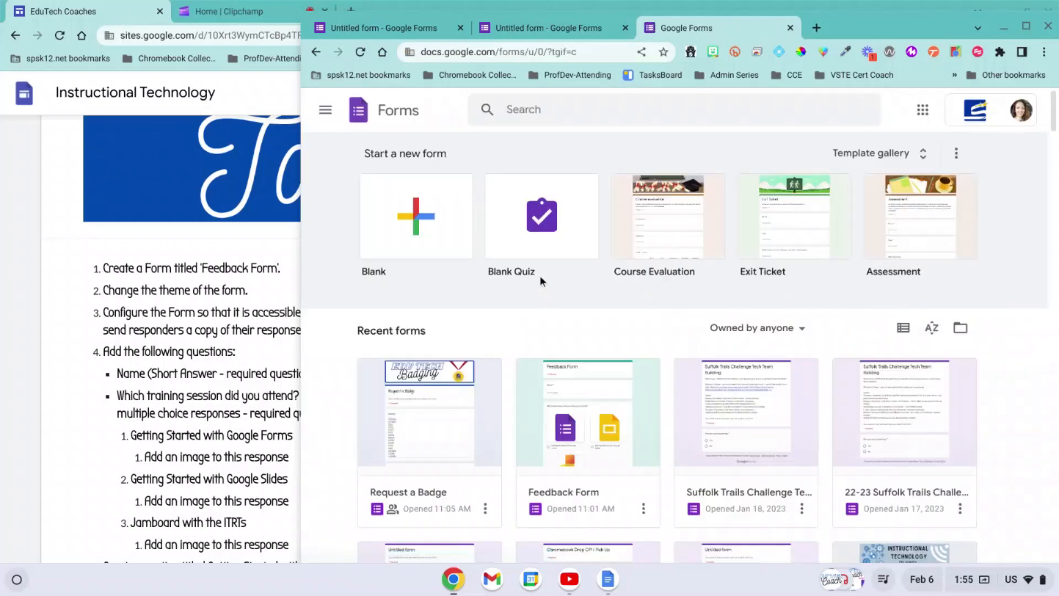
left_click(428, 232)
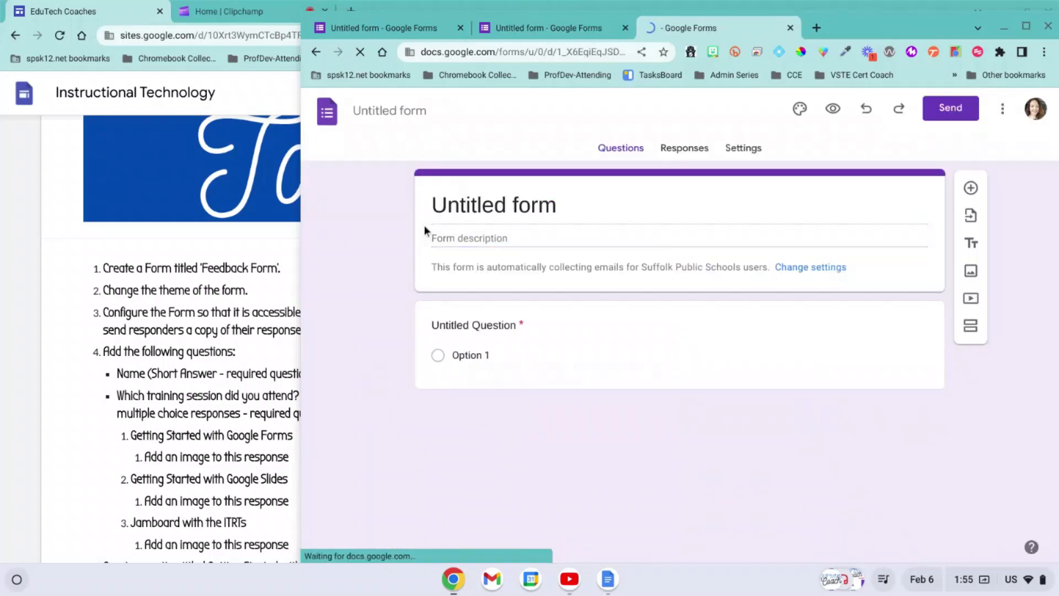
- Create another blank form in a new browser tab through the address forms.new
left_click(811, 27)
type("forms.new")
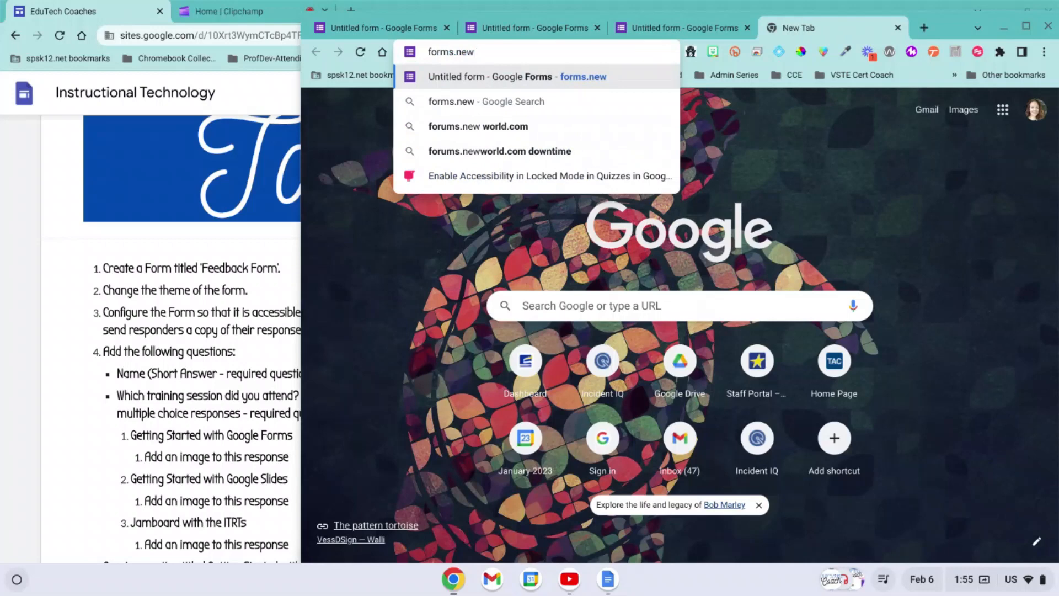
key("Return")
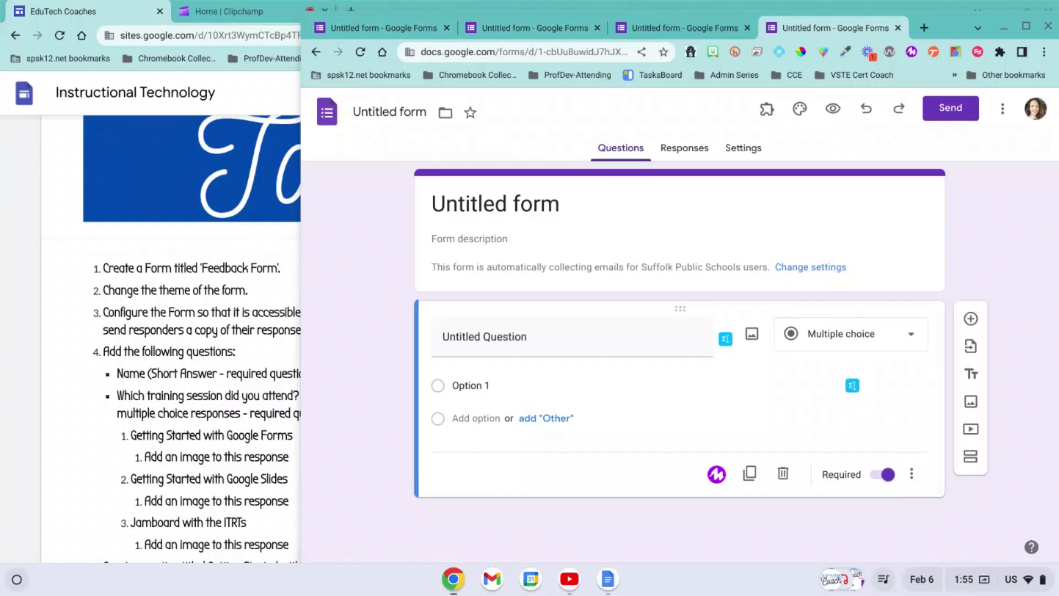
- Rename the untitled form as Feedback Form
left_click(413, 114)
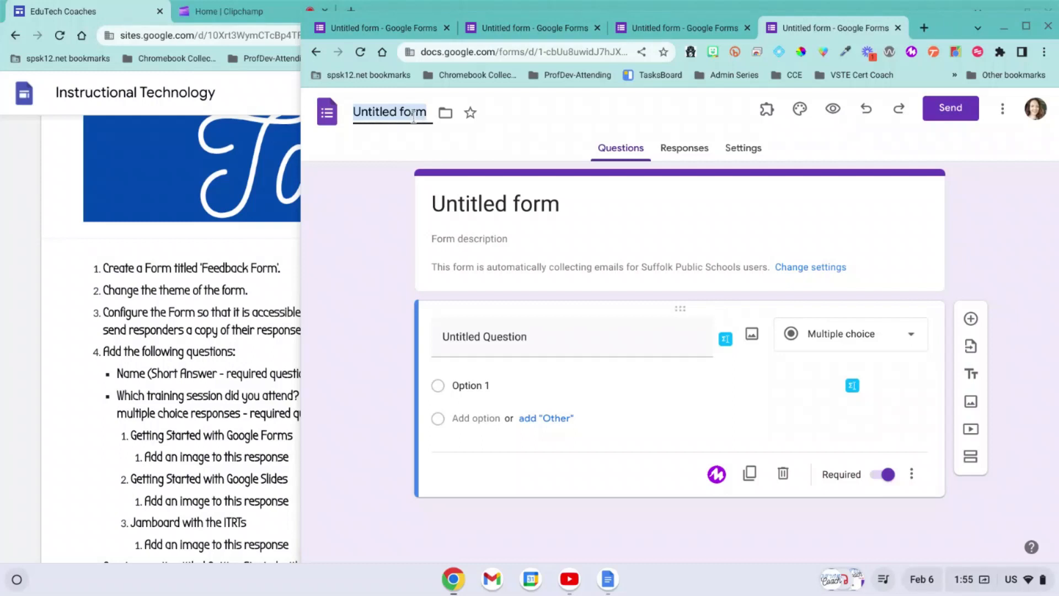
type("Feedb")
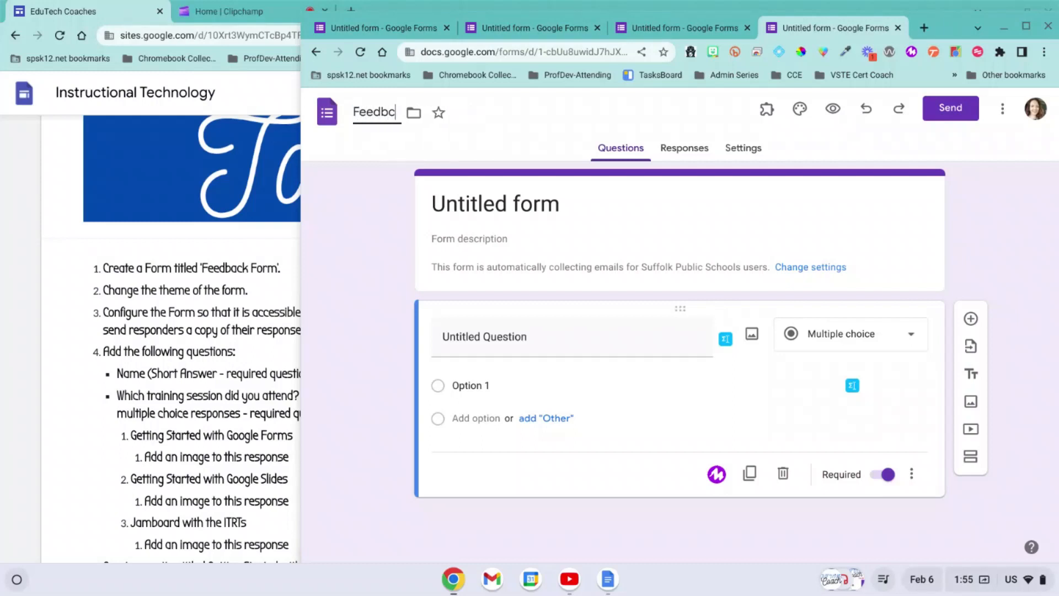
type("ack Form")
key("Return")
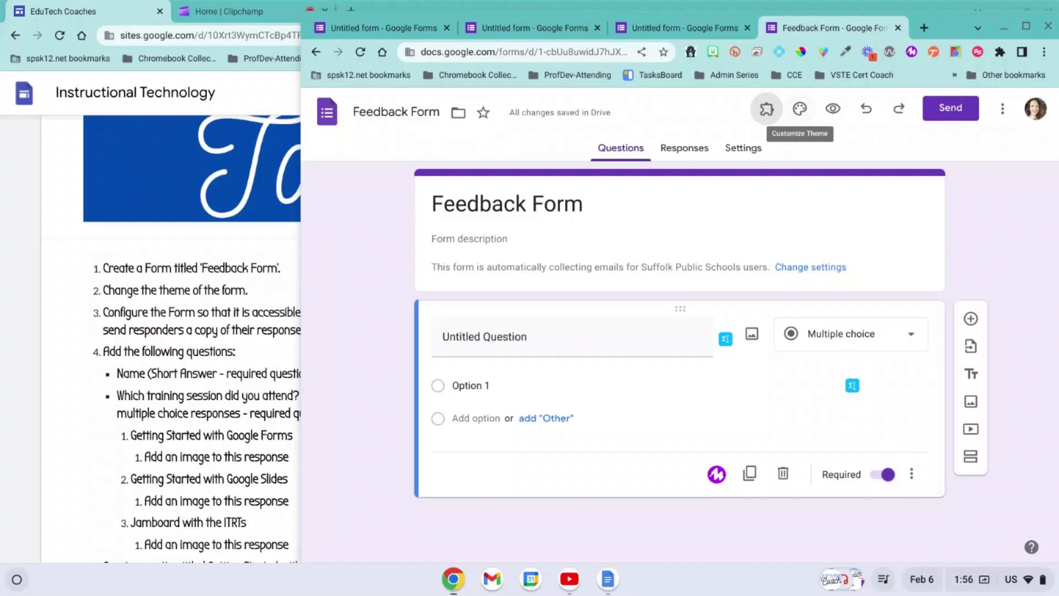
- Customize the form's theme with Lexend Deca for question and text, a basketball header image and an orange color
left_click(809, 112)
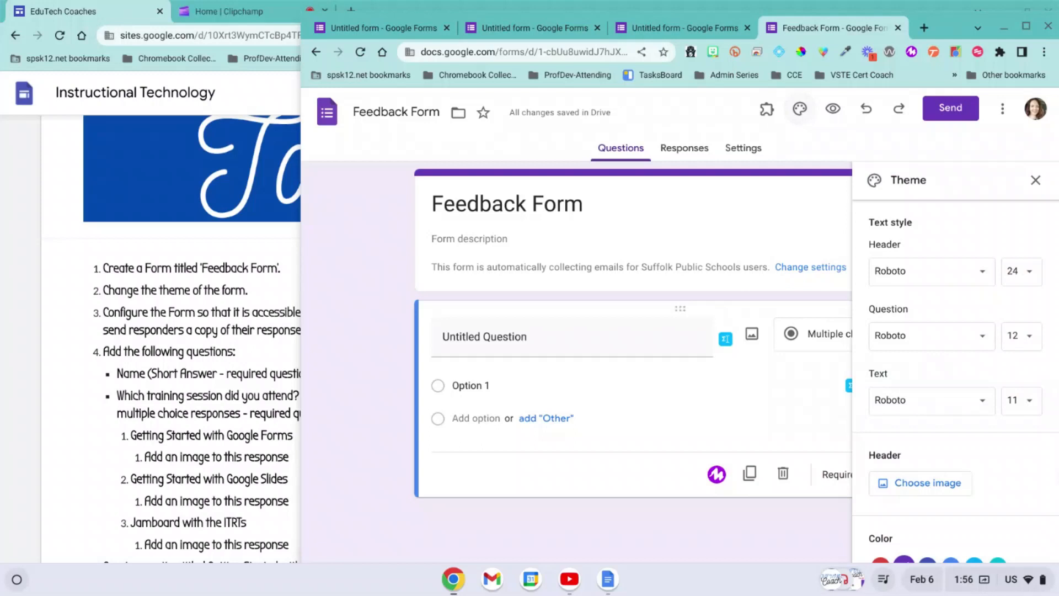
left_click(982, 272)
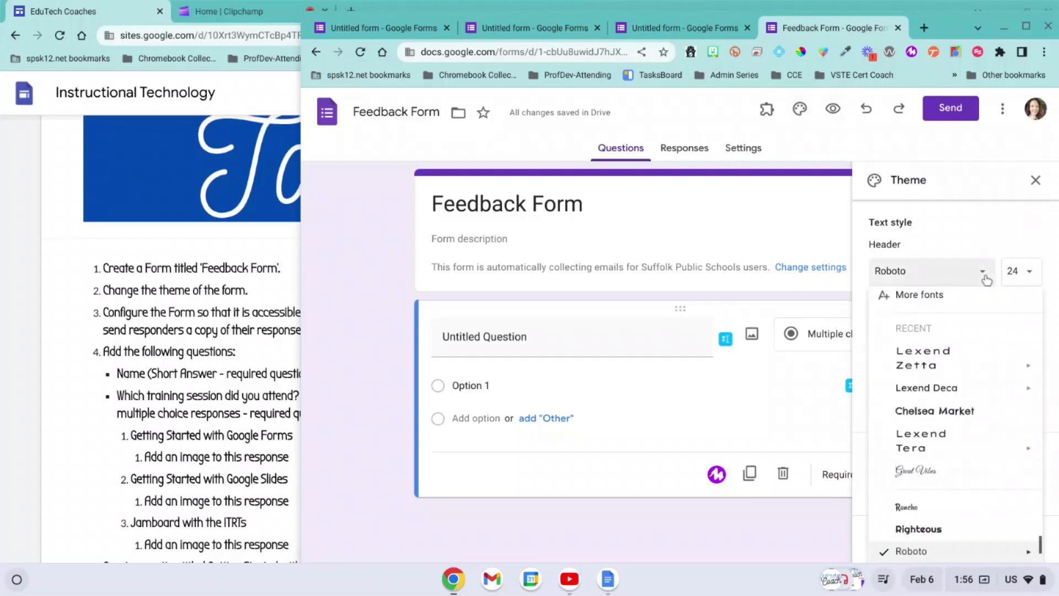
mouse_move(973, 364)
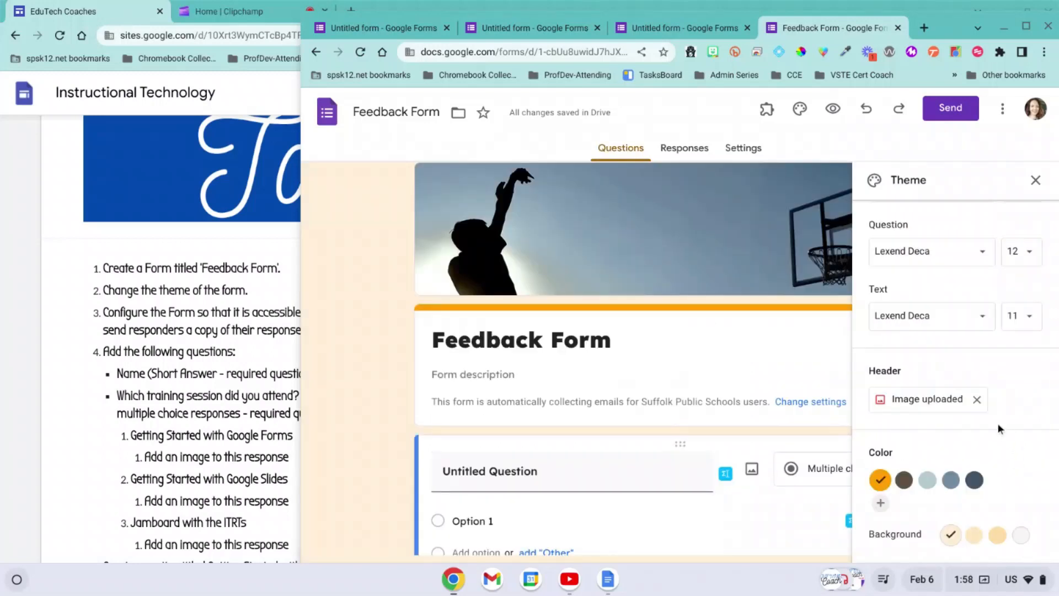
left_click(1037, 180)
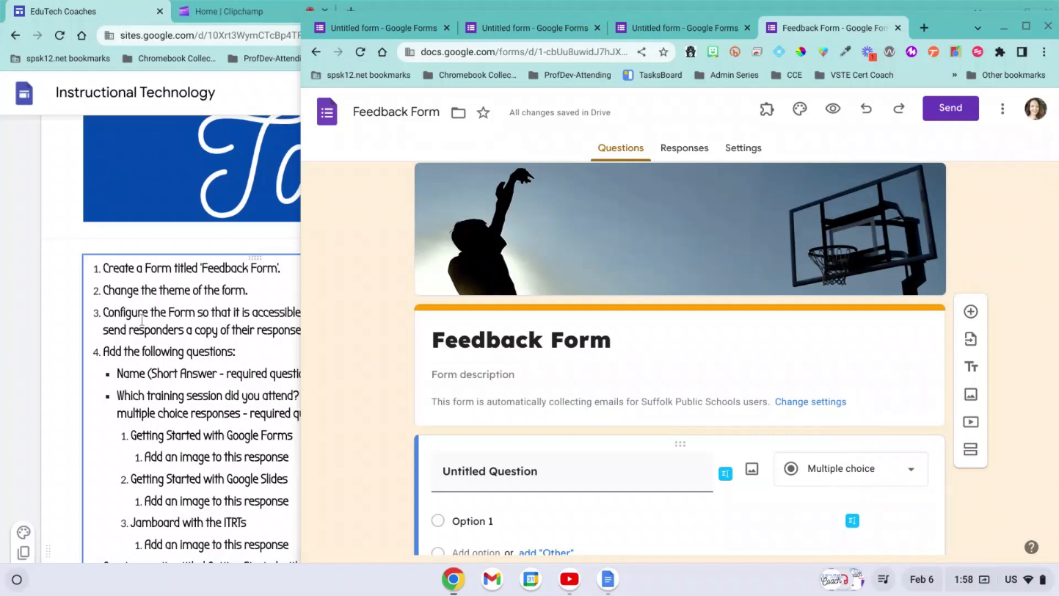
- Consult the site's configuration task and turn off the form's restriction to users in Suffolk Public Schools and its trusted organizations
key("alt+Tab")
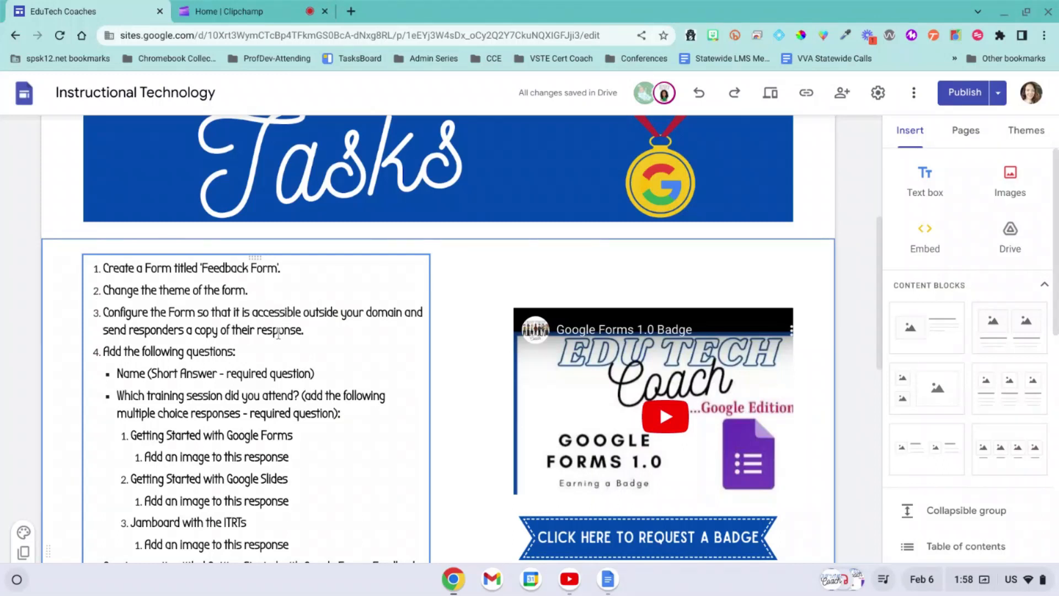
key("alt+Tab")
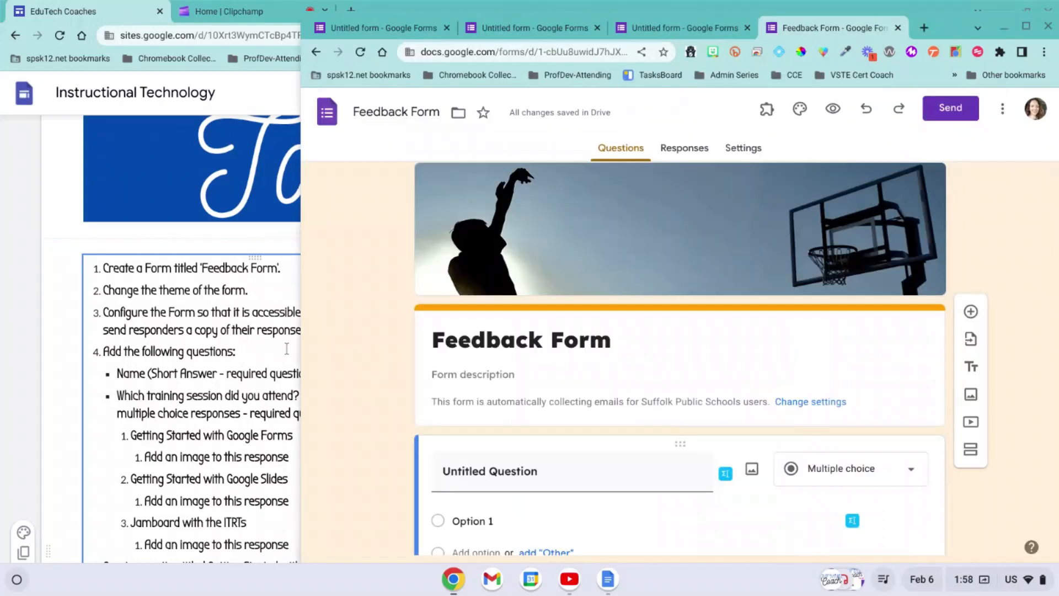
left_click(744, 149)
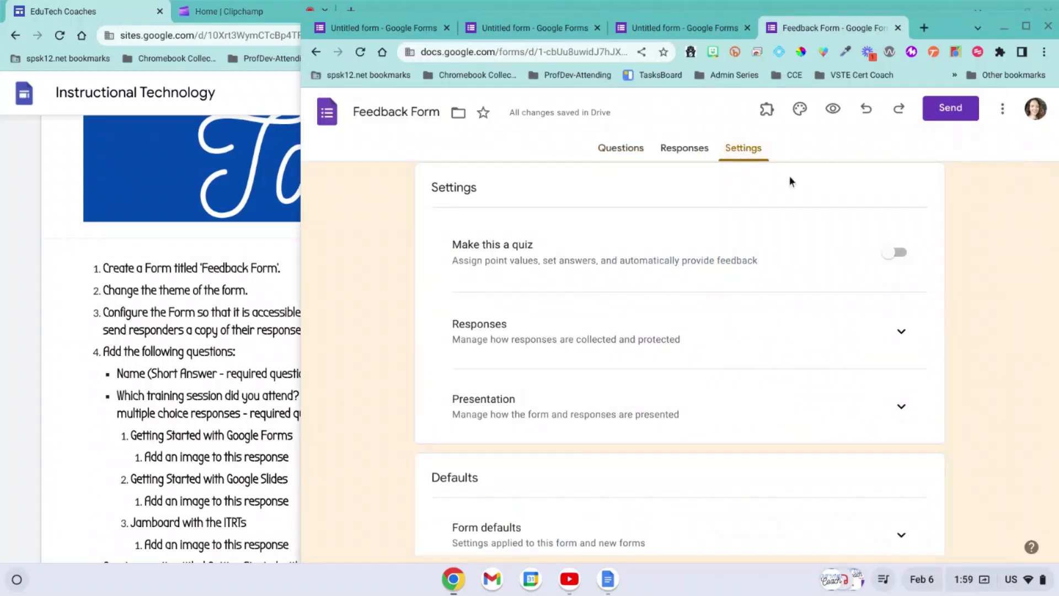
left_click(904, 336)
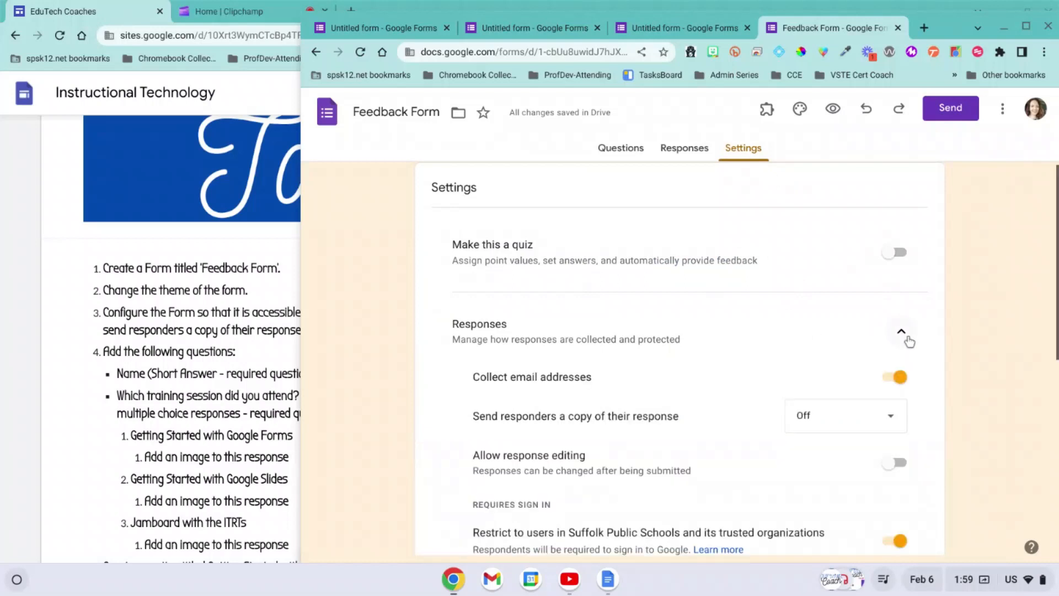
scroll(859, 341, "down", 2)
left_click(126, 320)
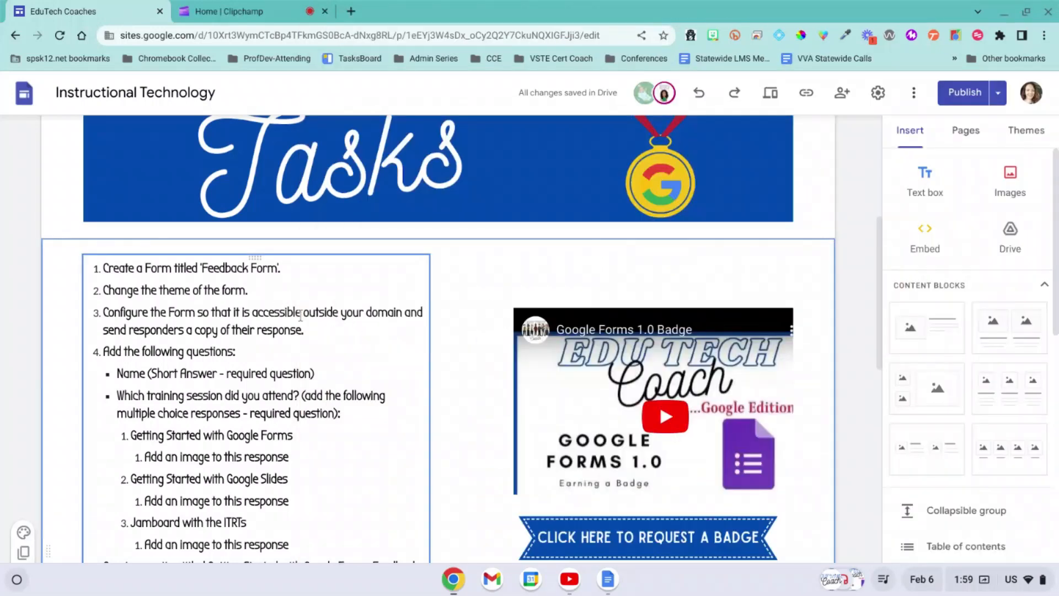
left_click(358, 312)
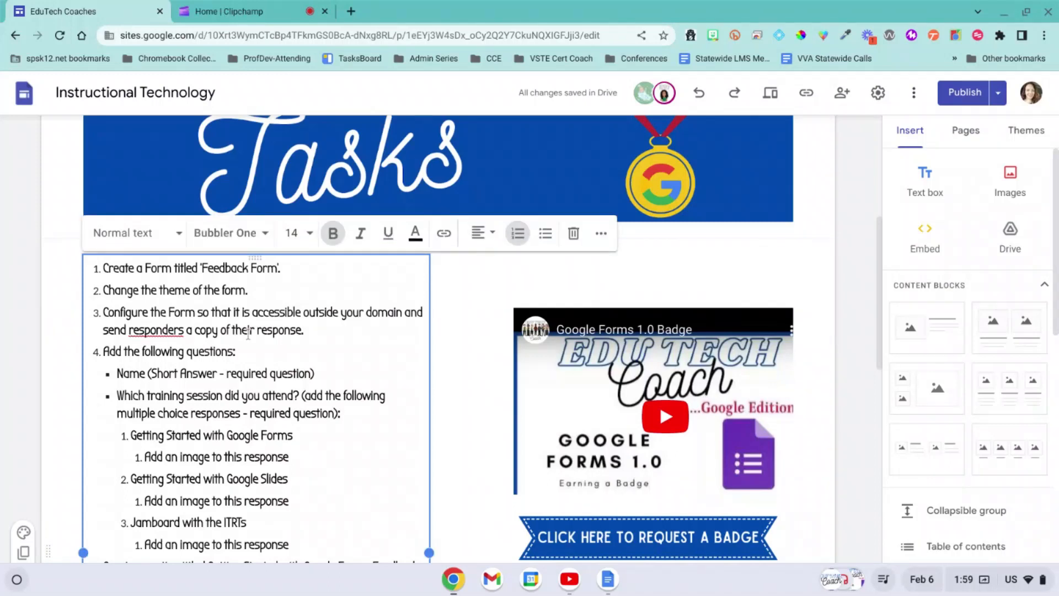
key("alt+Tab")
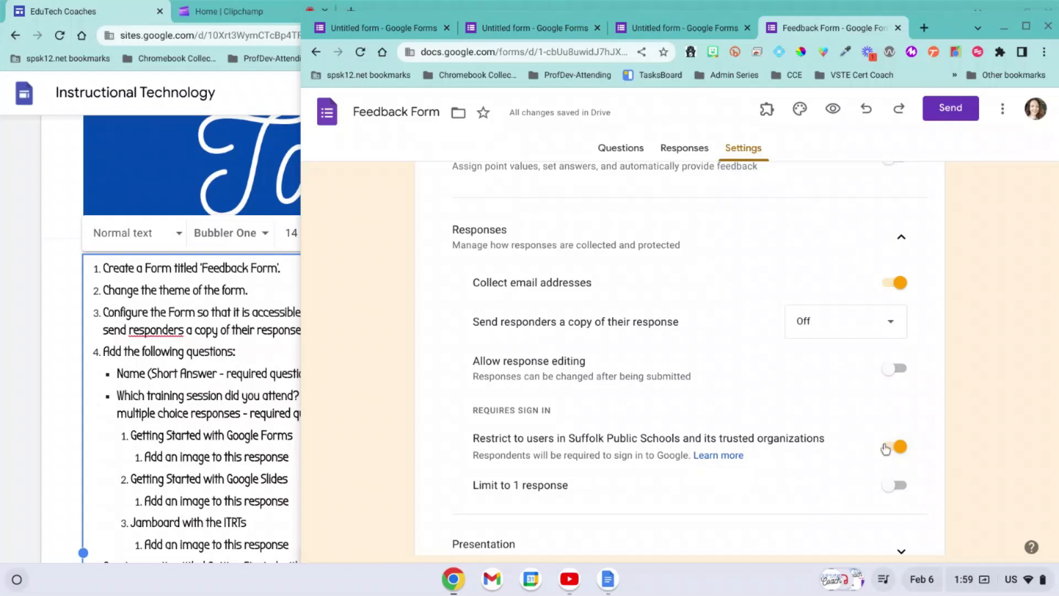
left_click(894, 448)
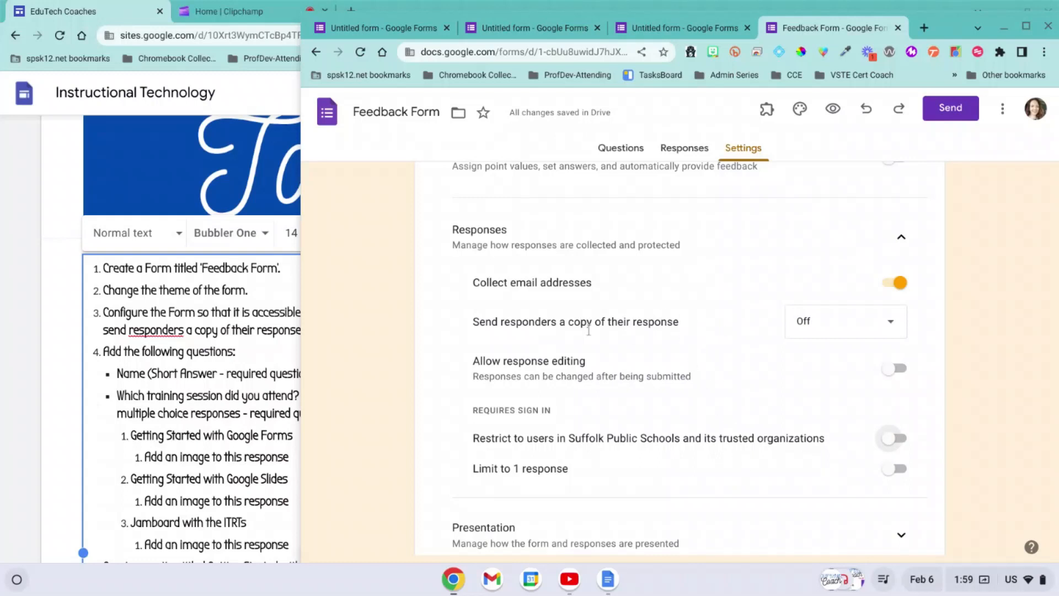
- Open the options for sending responders a copy of their response
left_click_drag(478, 321, 679, 326)
left_click(698, 341)
left_click(892, 329)
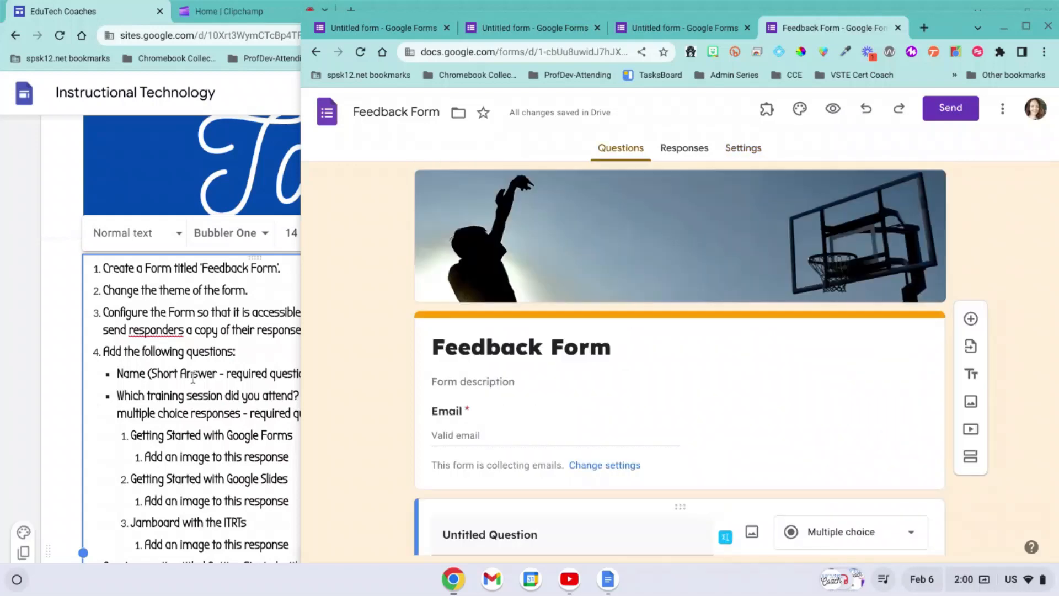
- Following the site's task list, turn the untitled question into a required short-answer question titled Name
left_click(179, 388)
scroll(179, 388, "down", 3)
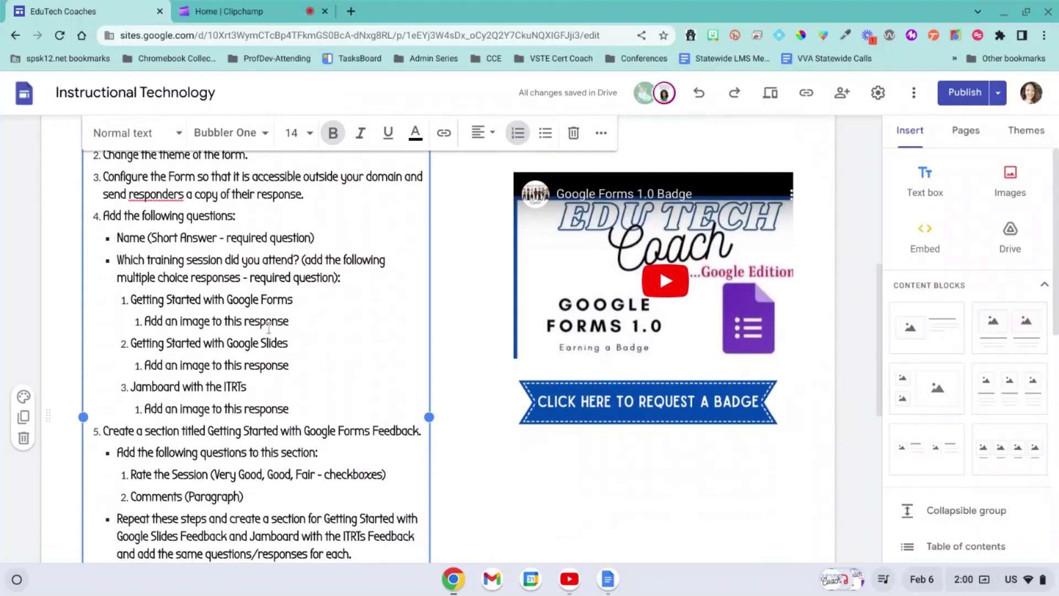
left_click_drag(117, 238, 315, 232)
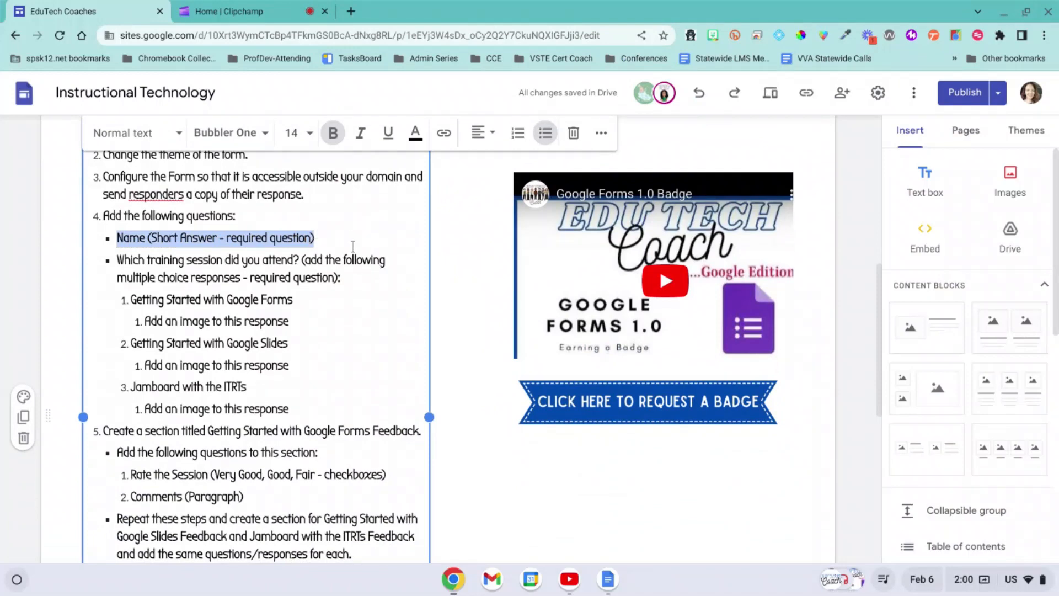
key("alt+Tab")
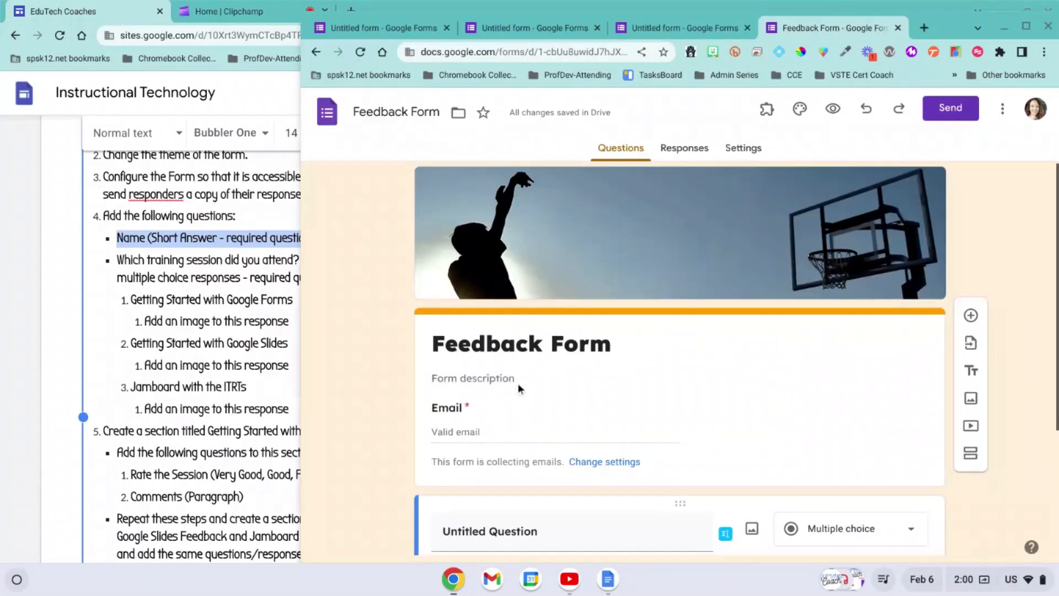
scroll(519, 375, "down", 2)
scroll(519, 375, "down", 1)
scroll(522, 379, "up", 1)
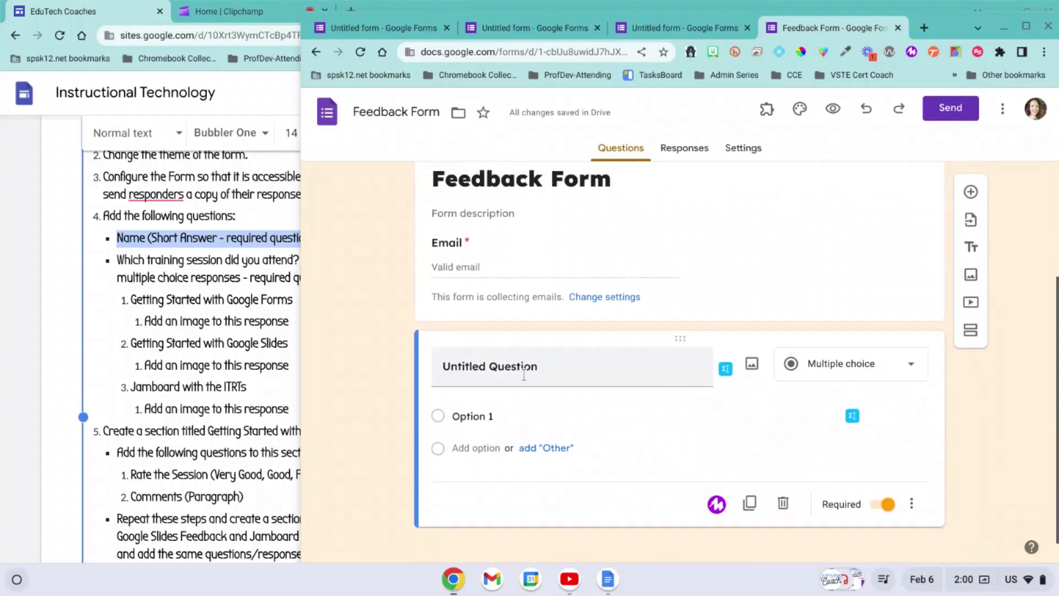
left_click(524, 374)
type("Name")
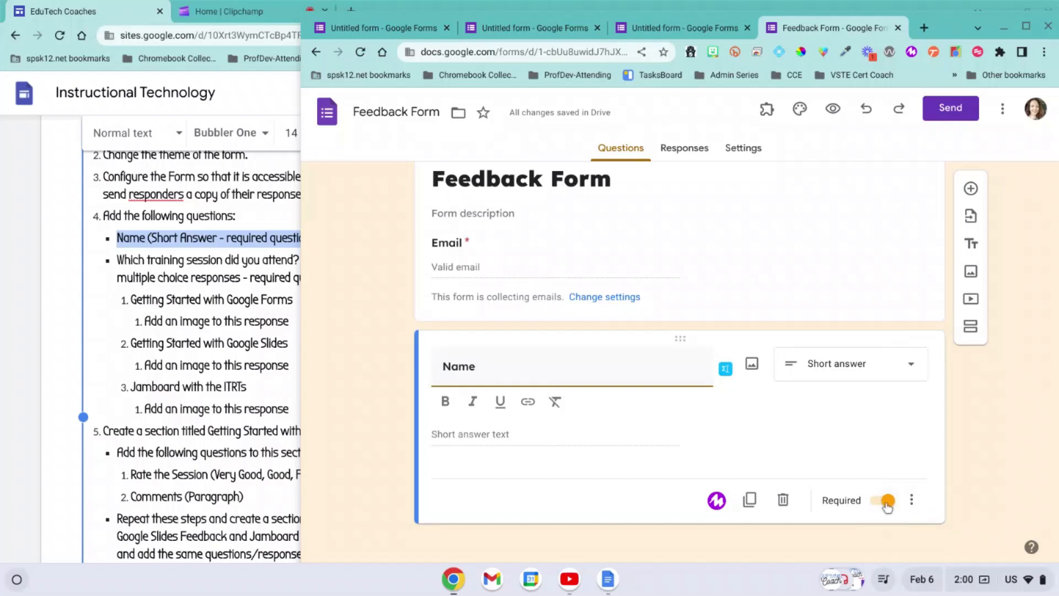
left_click(890, 502)
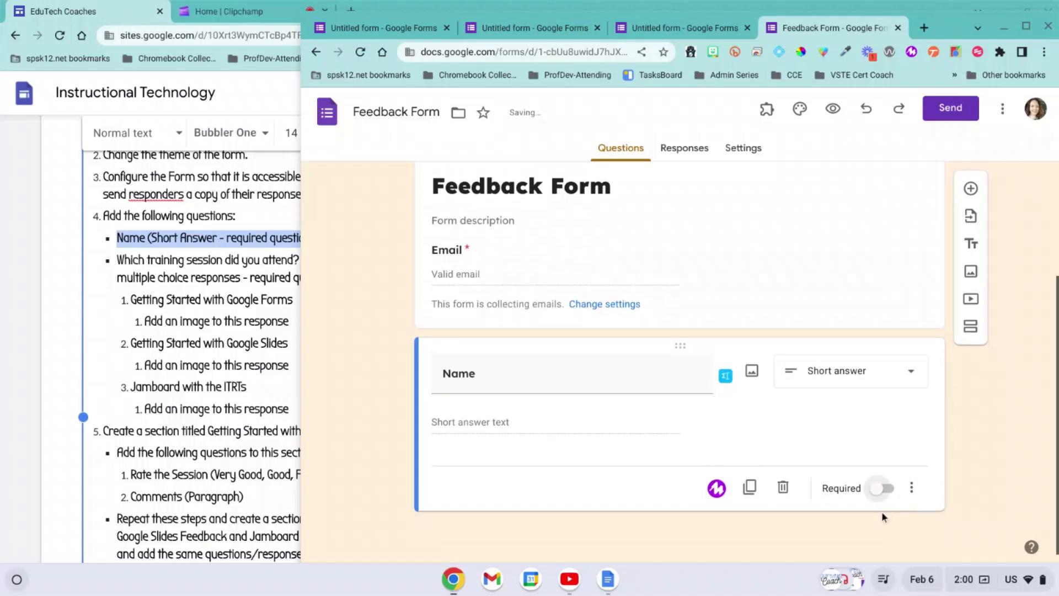
left_click(892, 491)
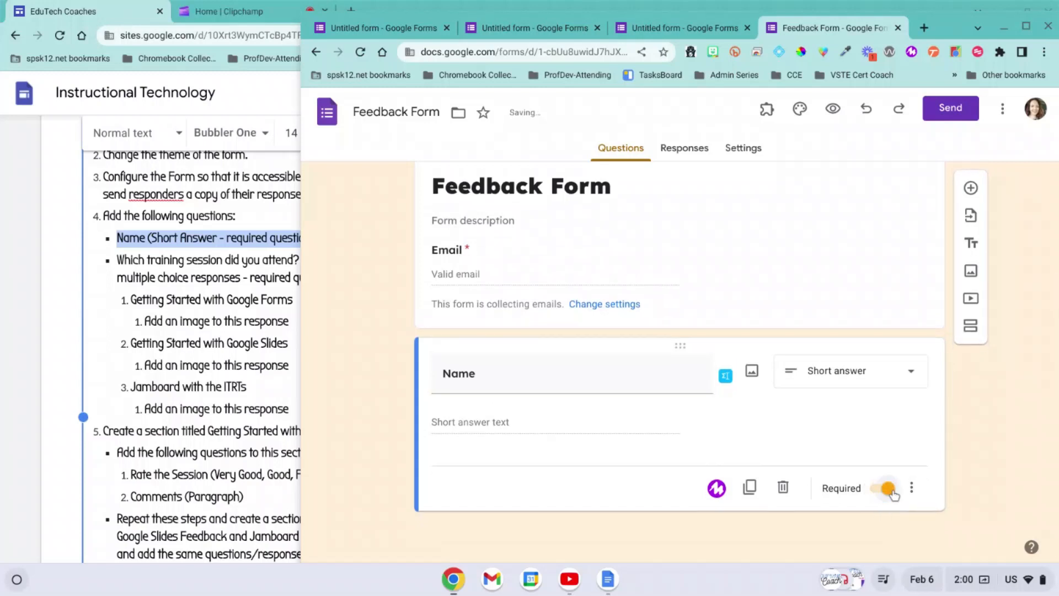
- Copy the question "Which training session did you attend?" from the site's task list and return to the Feedback Form
left_click_drag(117, 261, 368, 276)
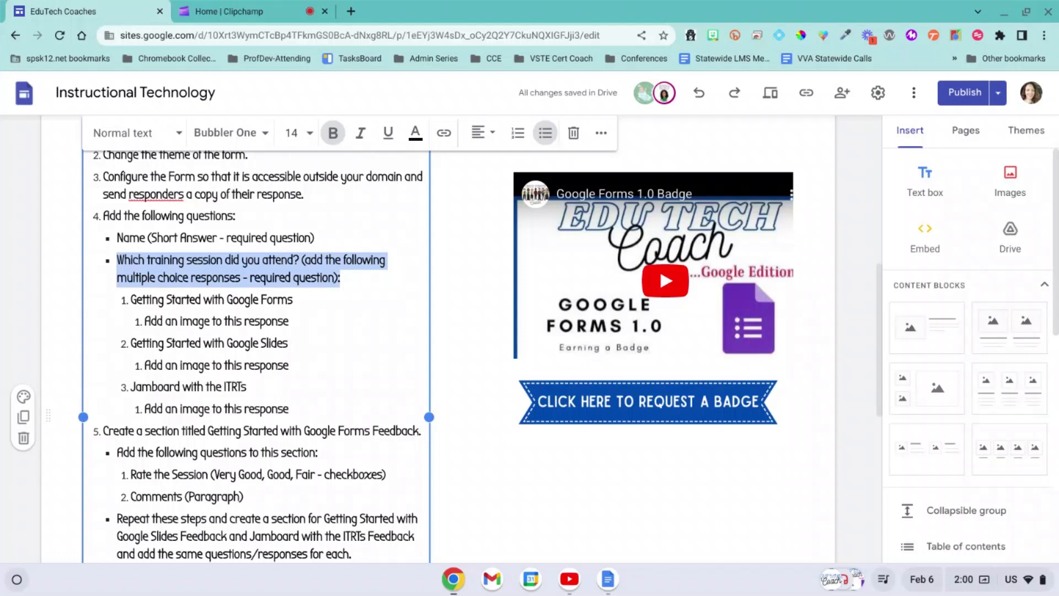
left_click(208, 253)
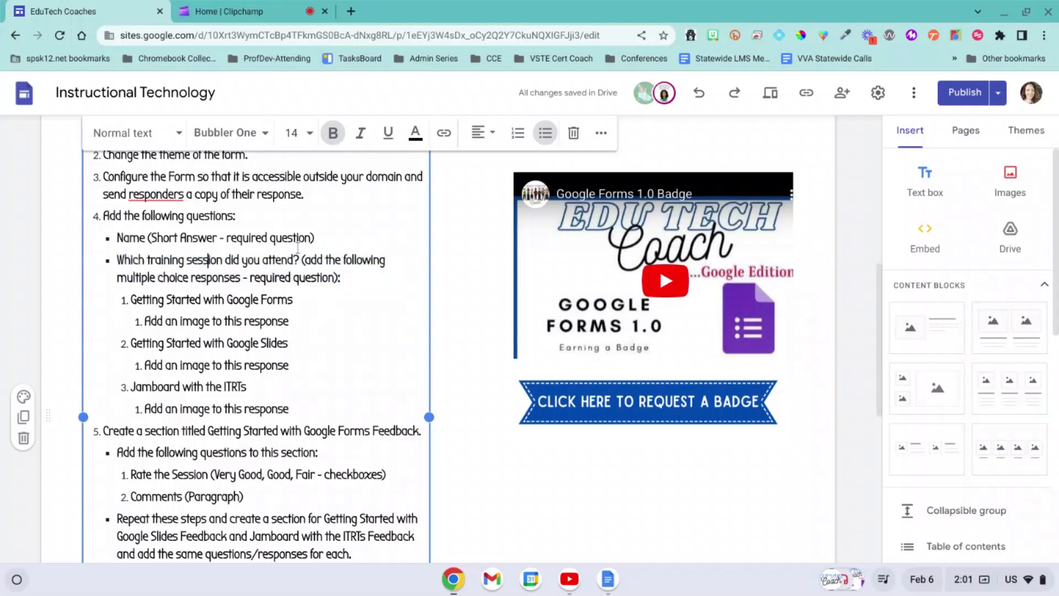
left_click_drag(300, 259, 126, 255)
key("ctrl+c")
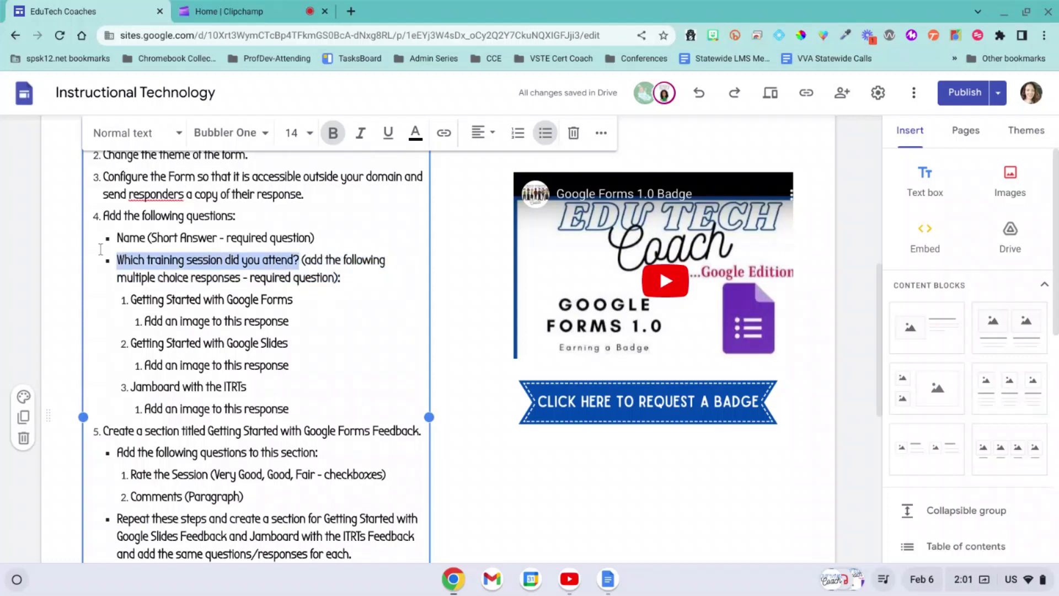
key("alt+Tab")
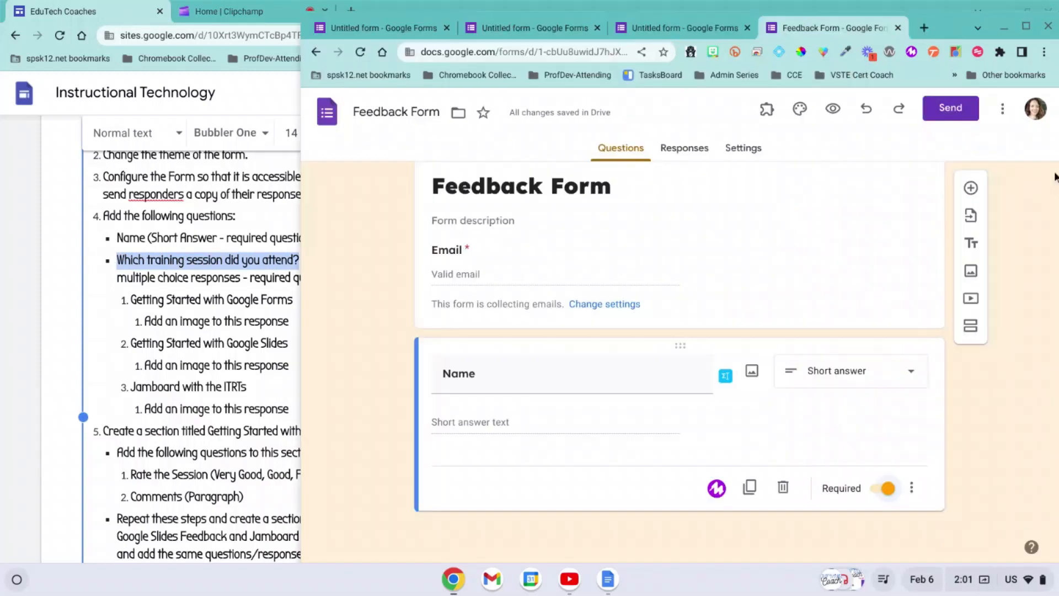
- Add a required multiple-choice question titled "Which training session did you attend?" below the Name question
left_click(971, 188)
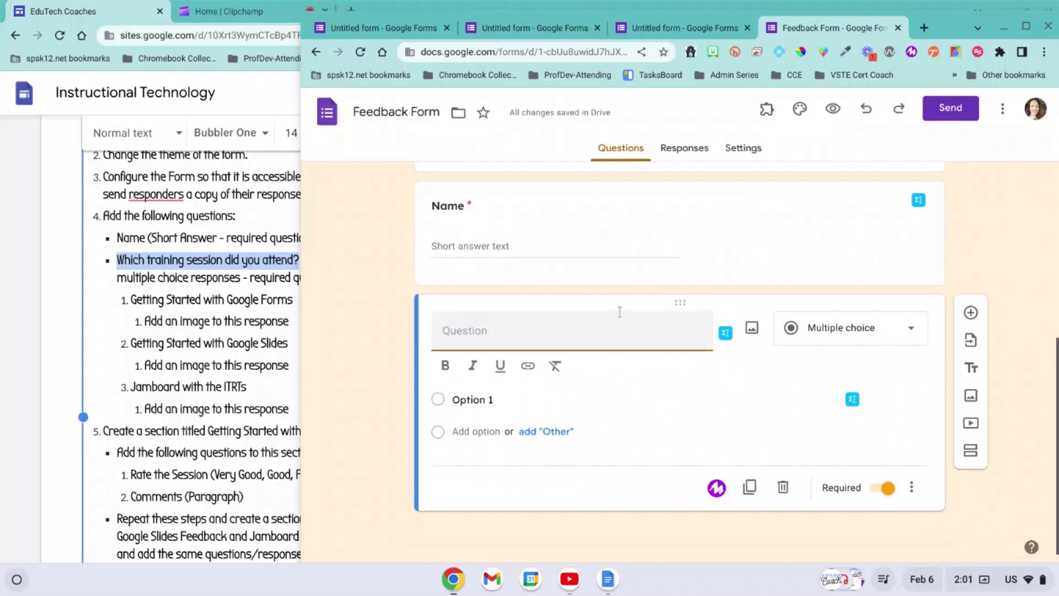
key("ctrl+v")
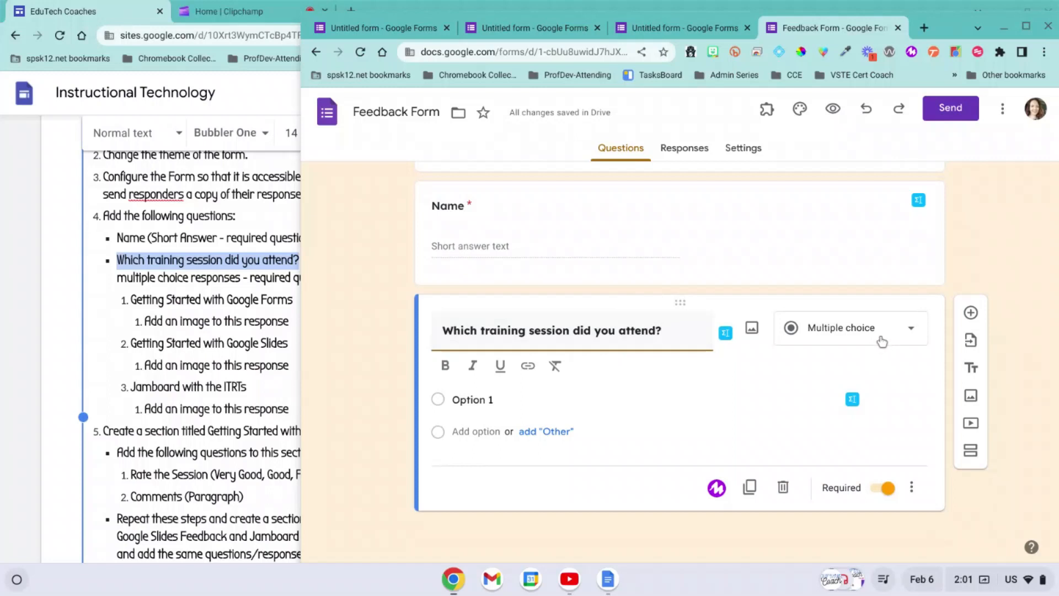
left_click(650, 331)
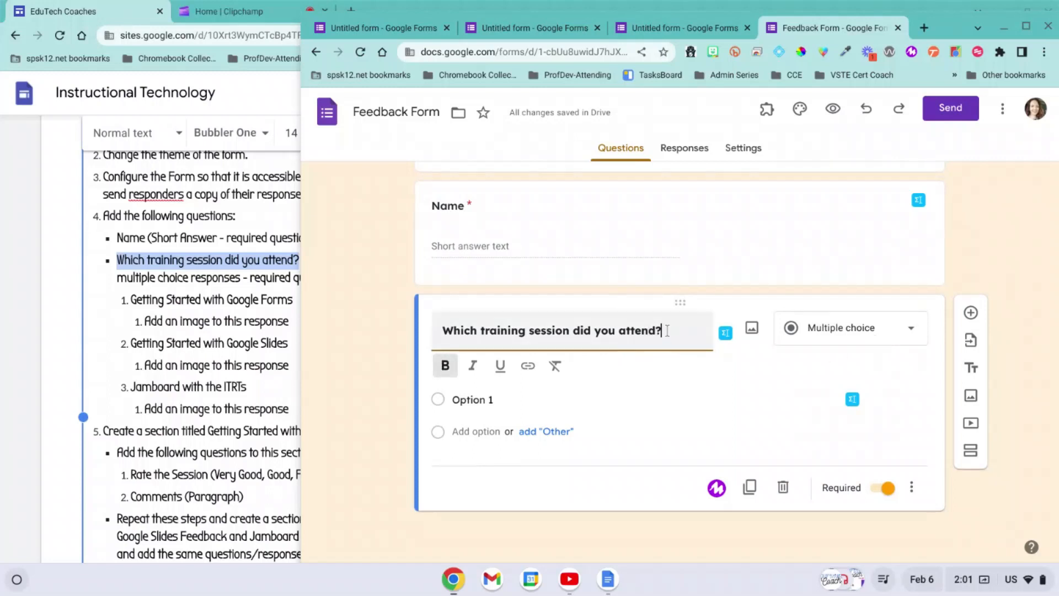
left_click(918, 333)
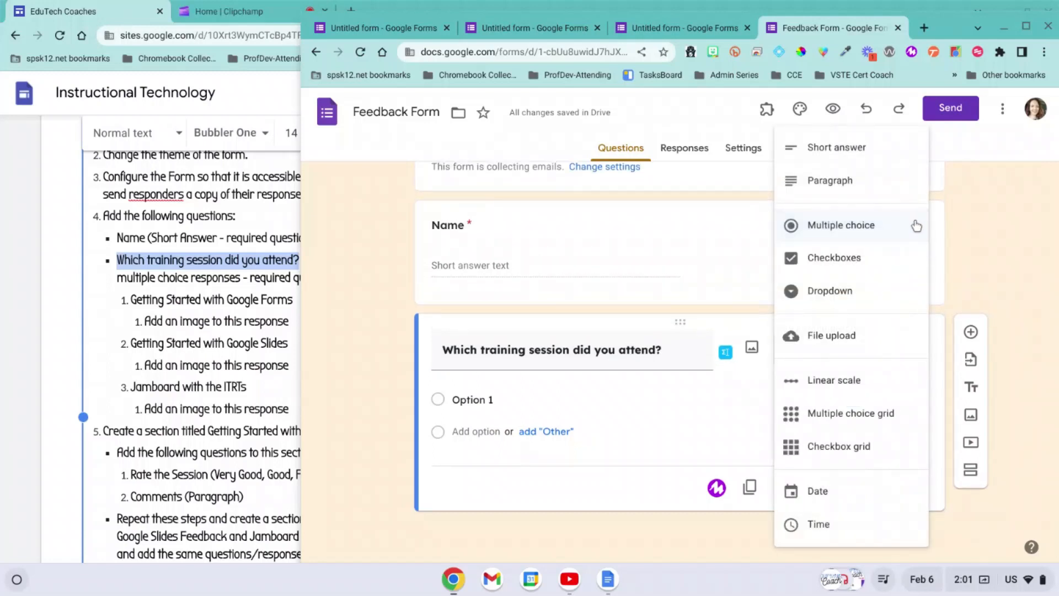
left_click(916, 225)
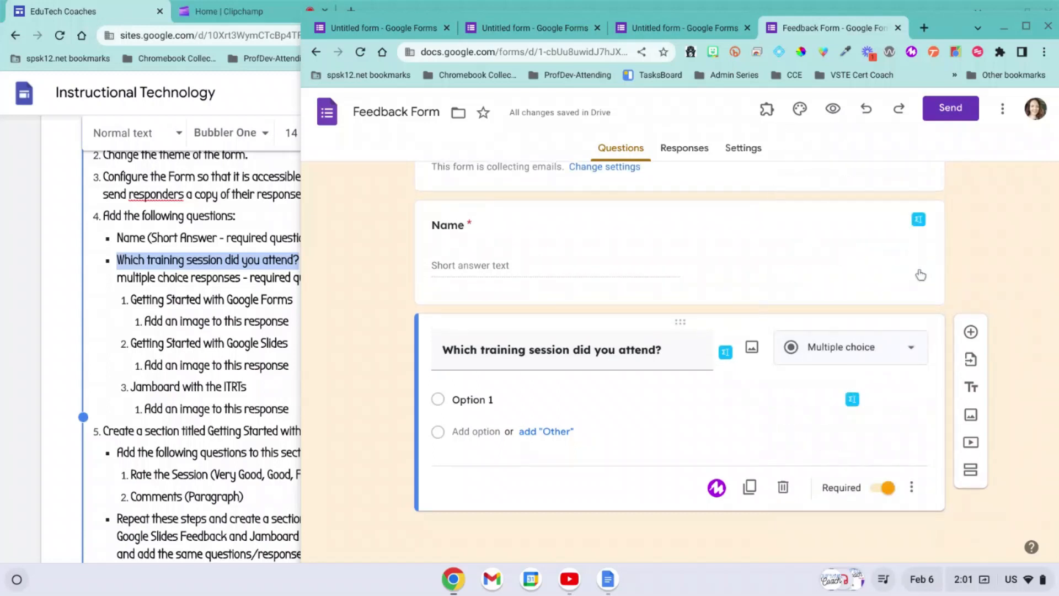
left_click(915, 349)
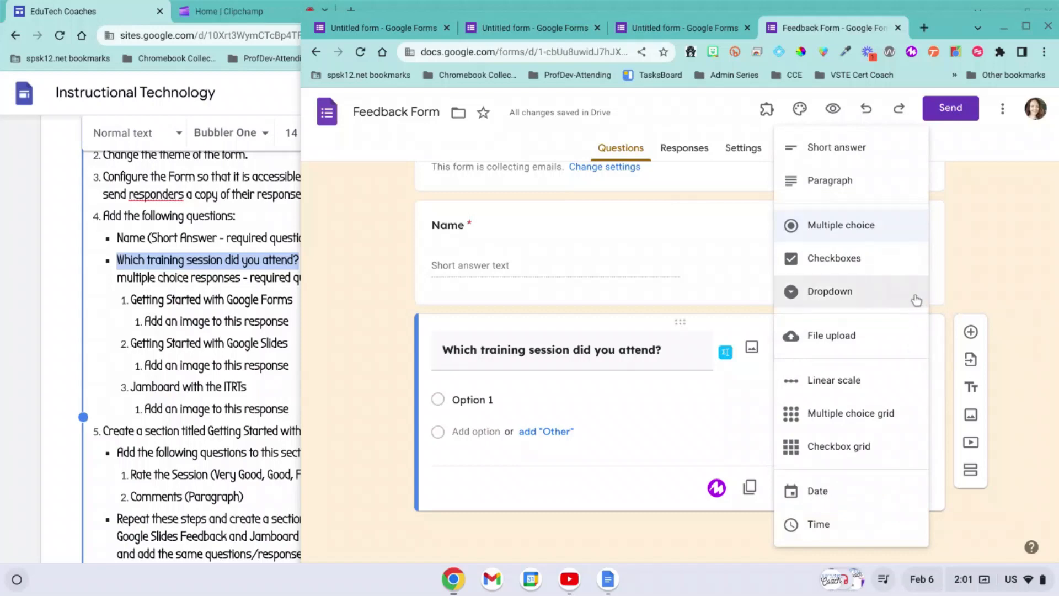
left_click(916, 226)
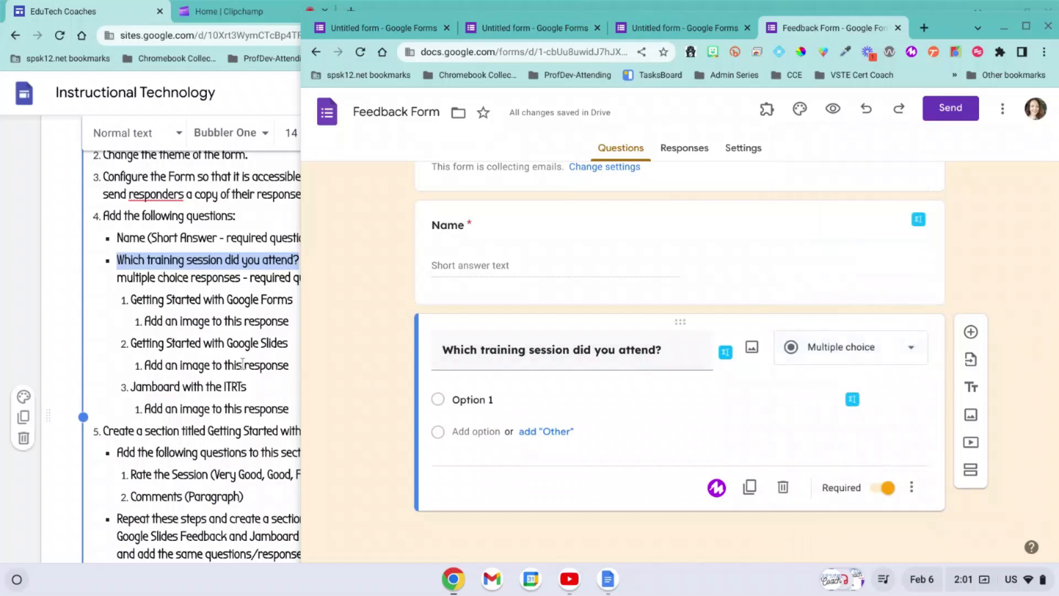
- Copy "Getting Started with Google Forms" from the site's task list and use it as the training session question's first option
key("alt+Tab")
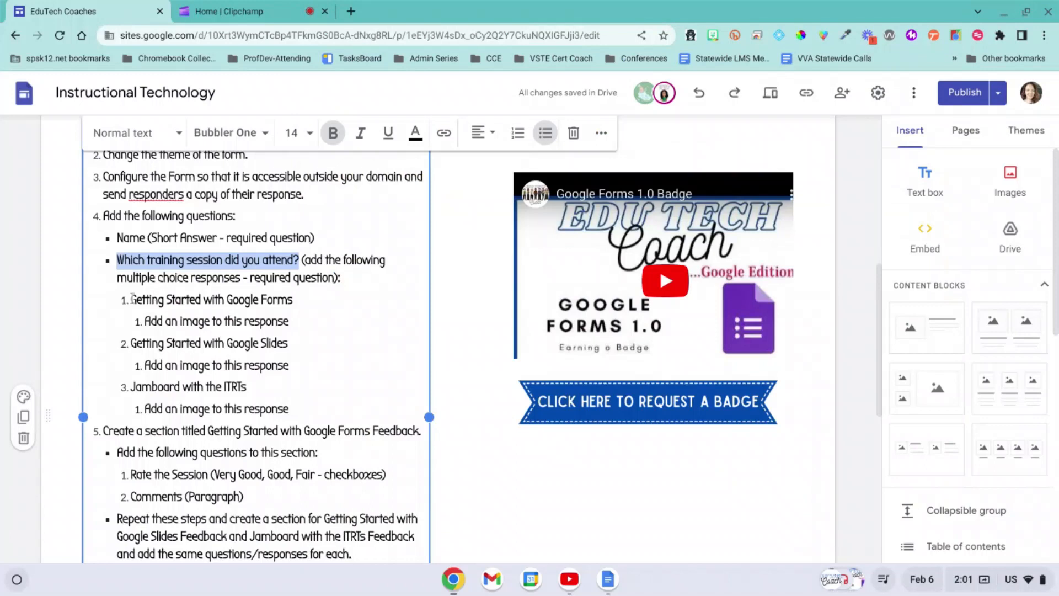
left_click_drag(133, 299, 293, 305)
key("ctrl+c")
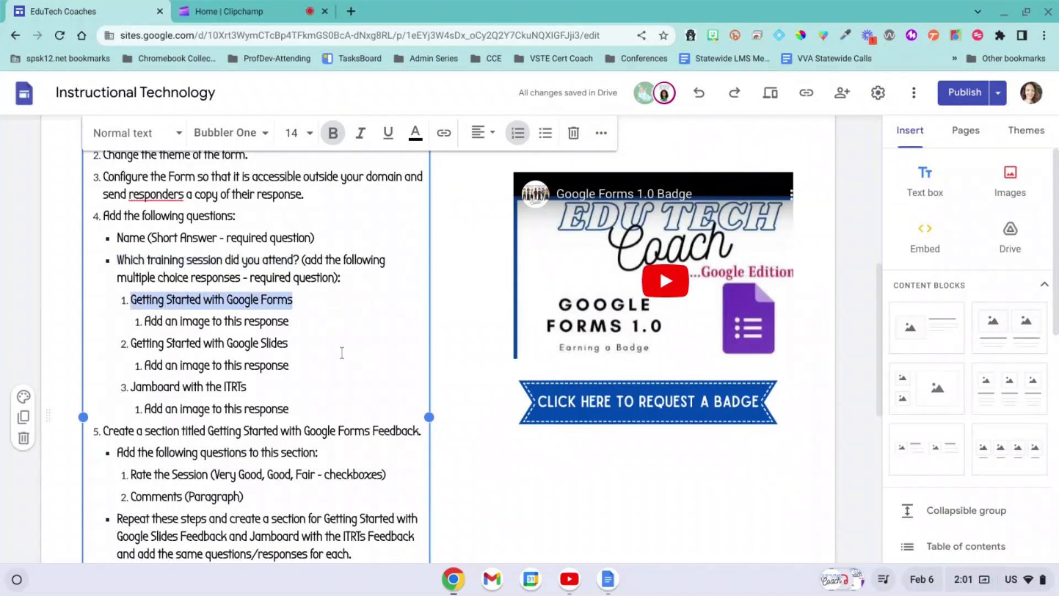
key("alt+Tab")
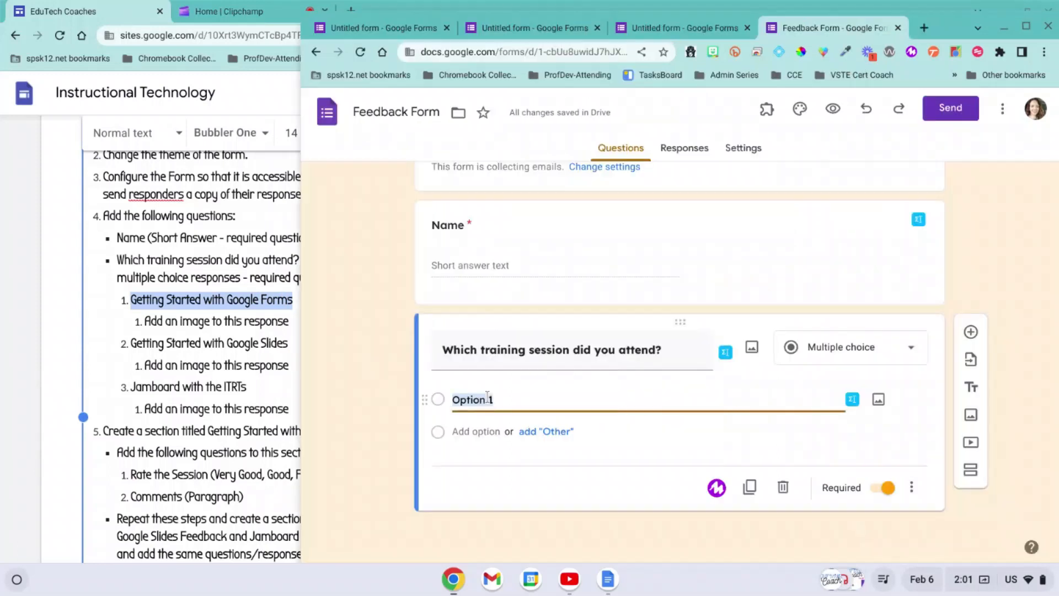
key("ctrl+v")
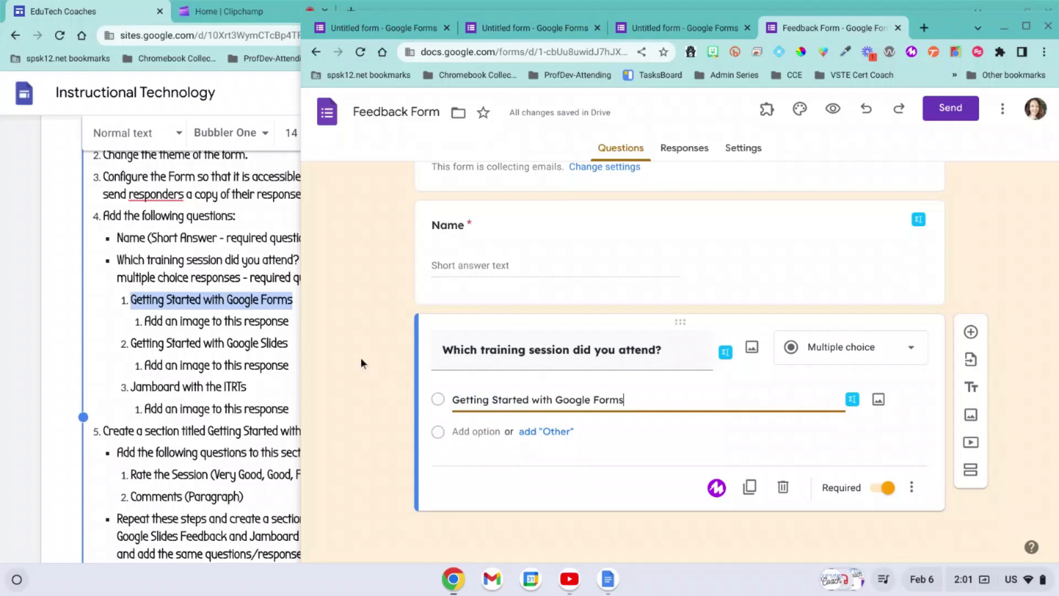
- Following the site's task list, add the image GoogleForms.png from Downloads to the "Getting Started with Google Forms" option
left_click(238, 315)
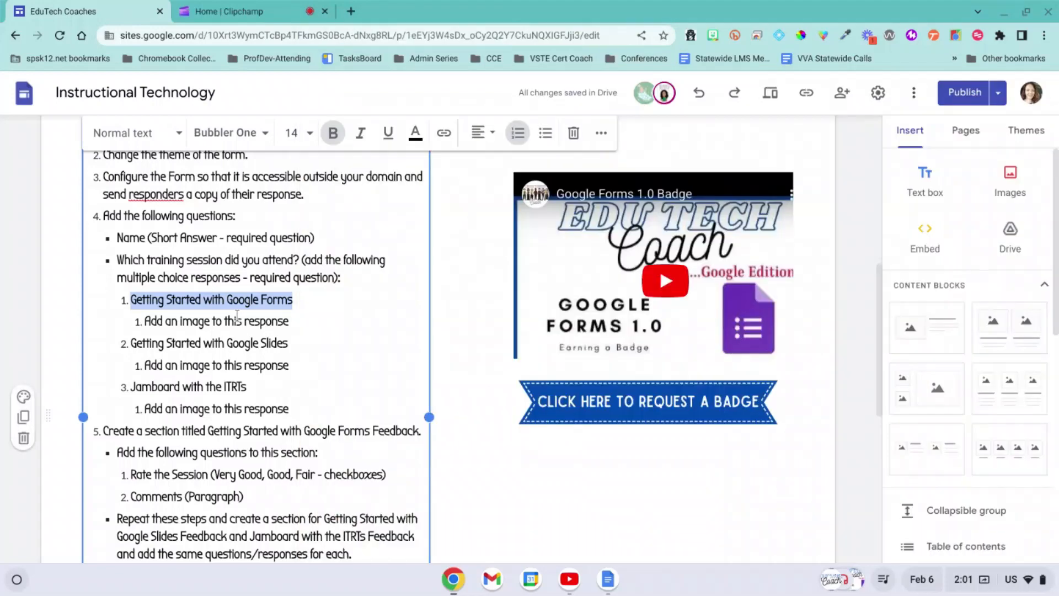
left_click(238, 319)
key("alt+Tab")
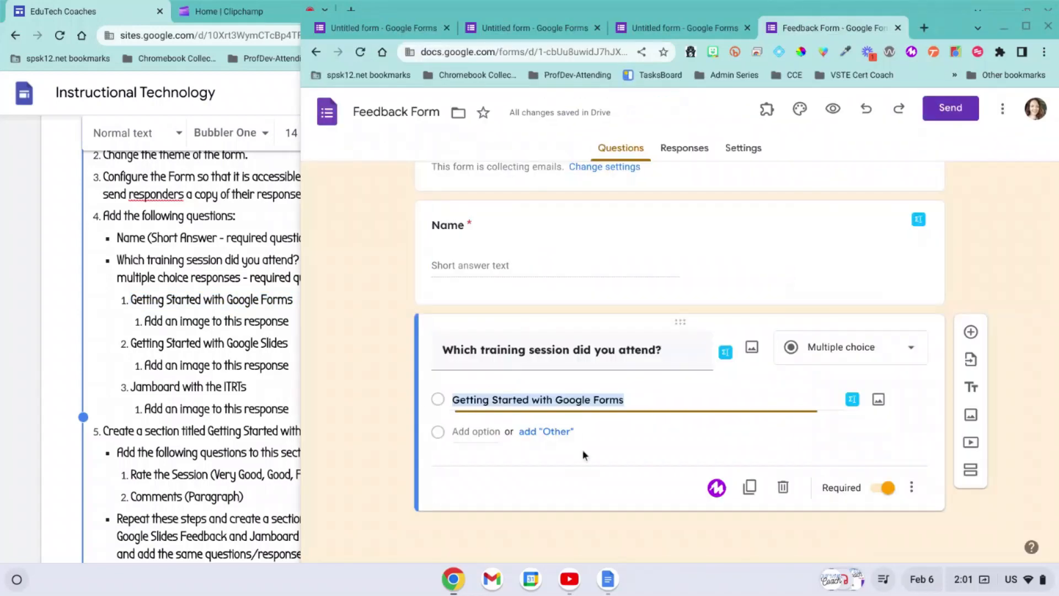
left_click(684, 402)
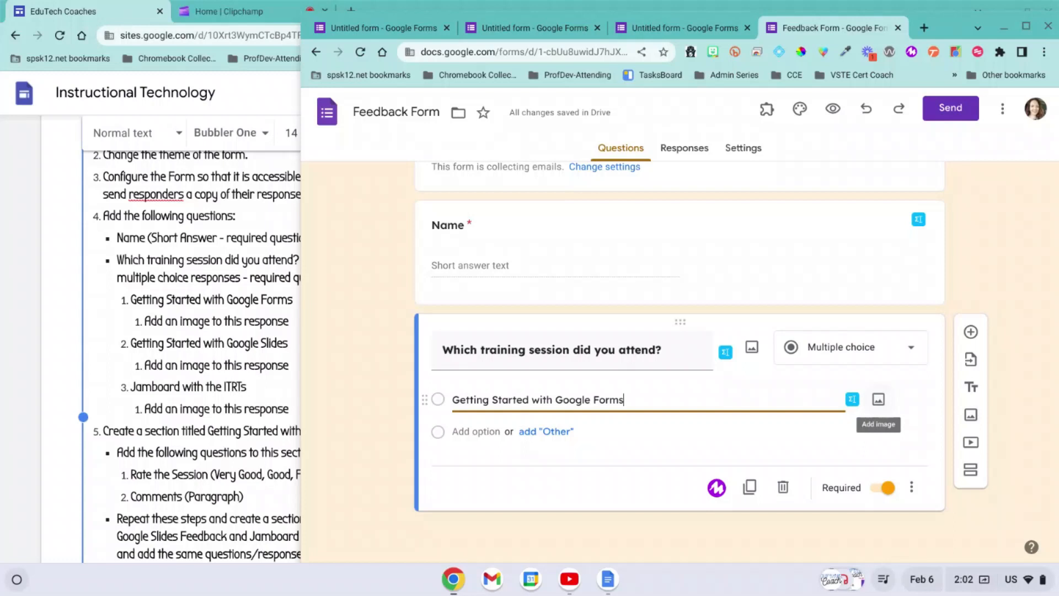
left_click(880, 402)
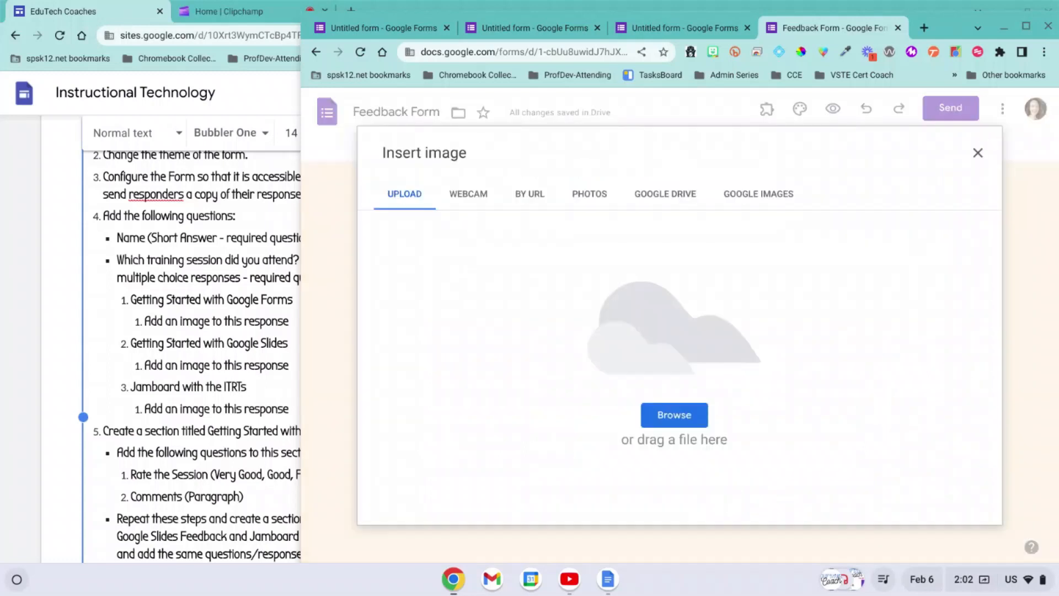
left_click(674, 420)
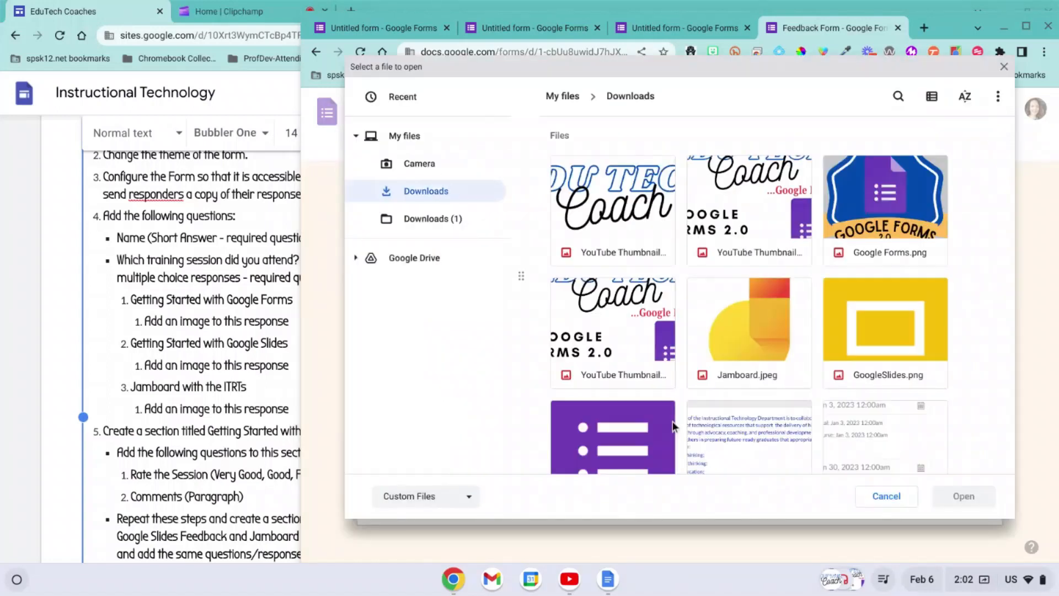
scroll(555, 439, "down", 2)
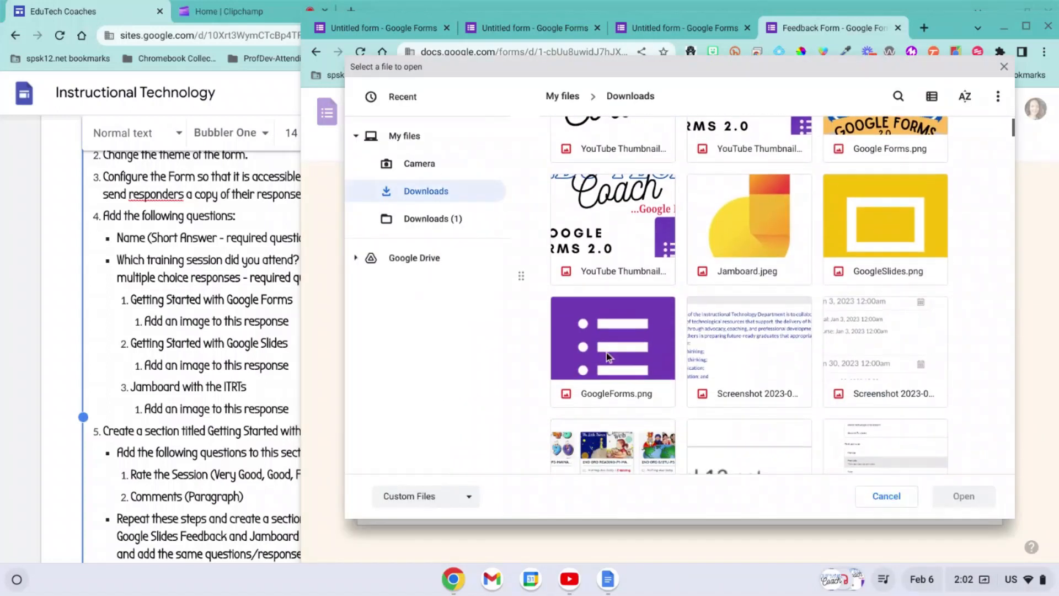
left_click(630, 349)
left_click(989, 505)
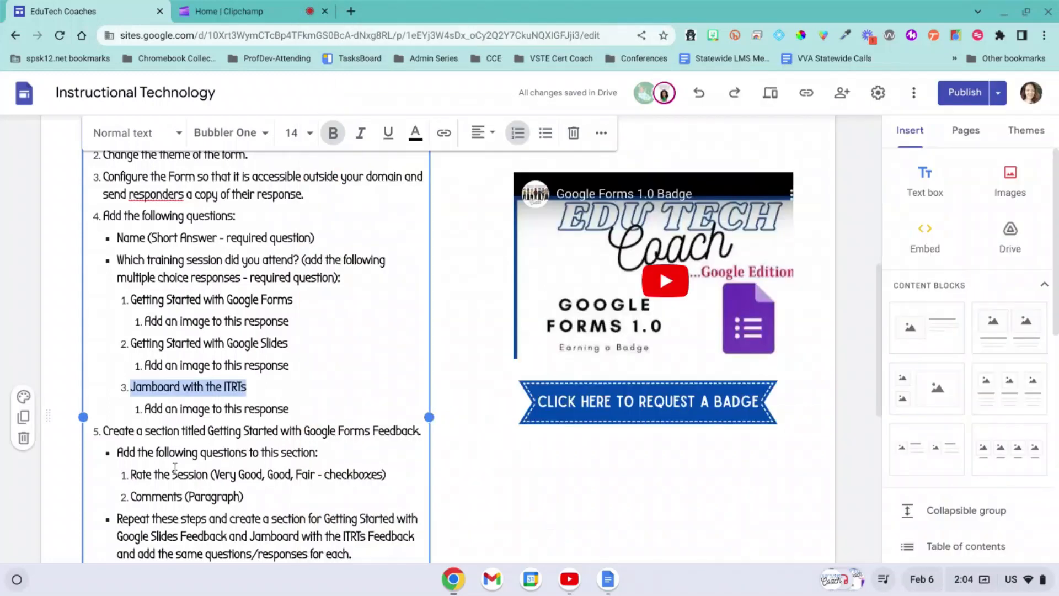
- Consult the site's task list up to the section task and add a new section after the training session question
left_click_drag(117, 239, 177, 246)
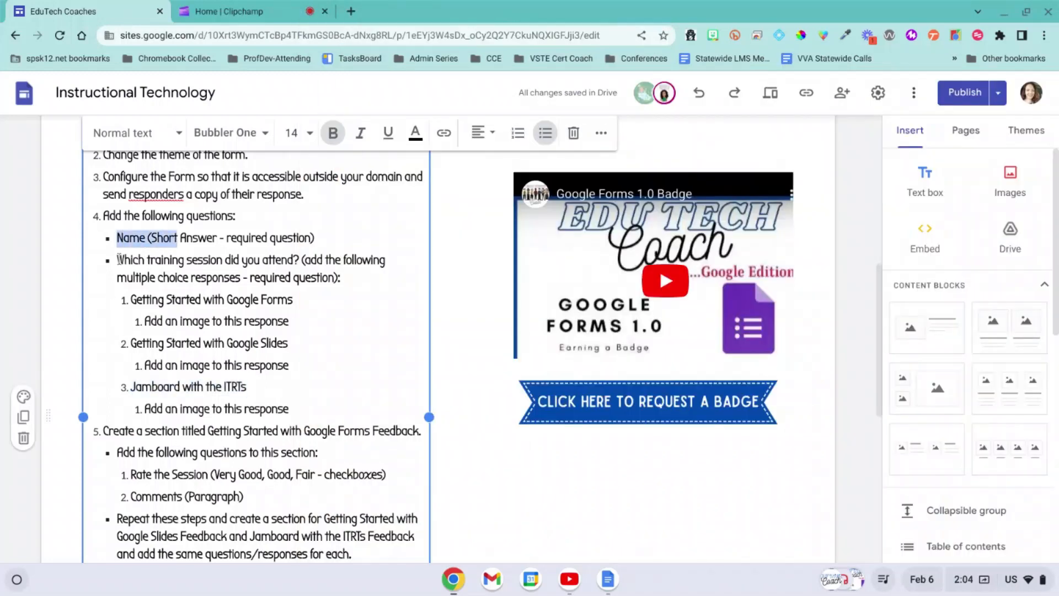
left_click_drag(117, 259, 310, 259)
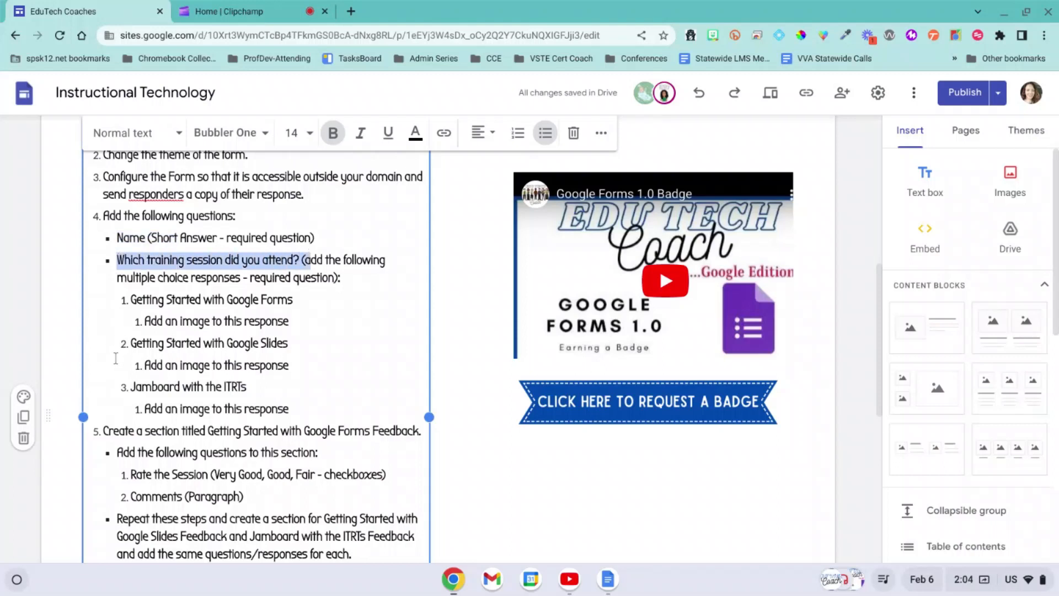
scroll(165, 422, "down", 2)
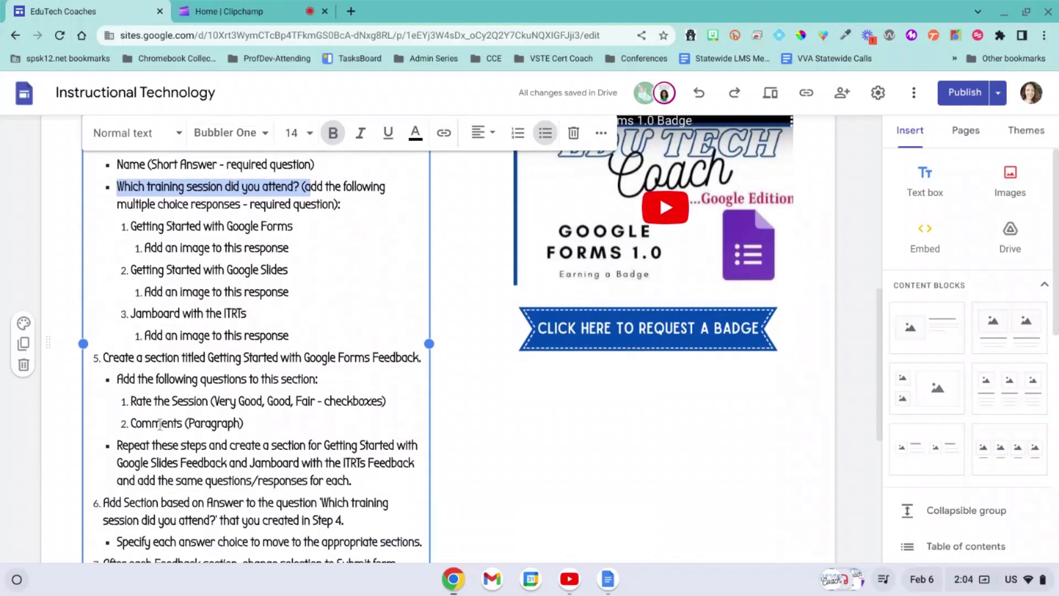
left_click(123, 357)
scroll(124, 357, "down", 1)
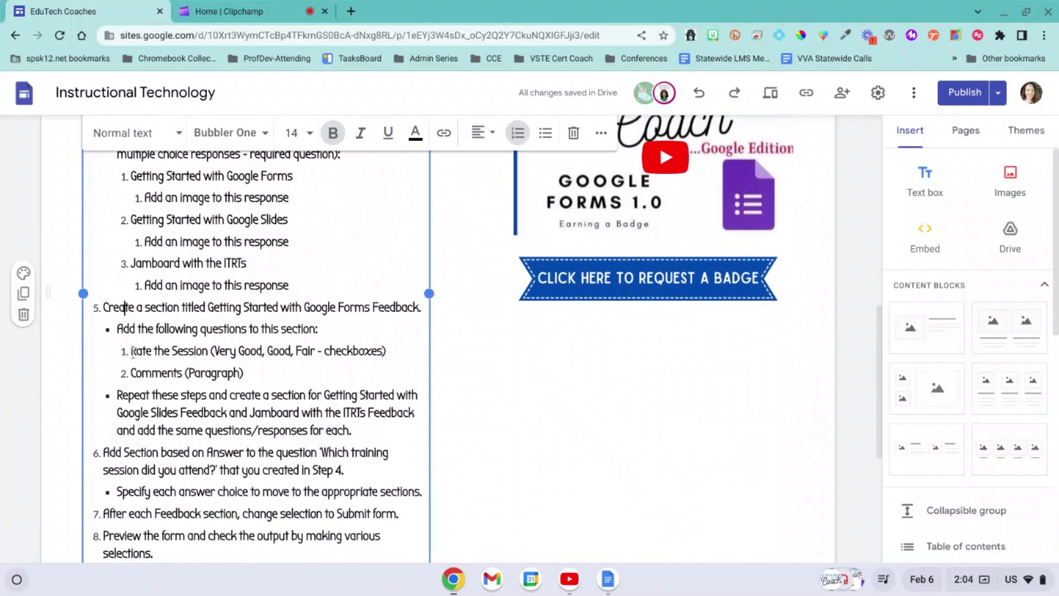
left_click_drag(103, 308, 422, 309)
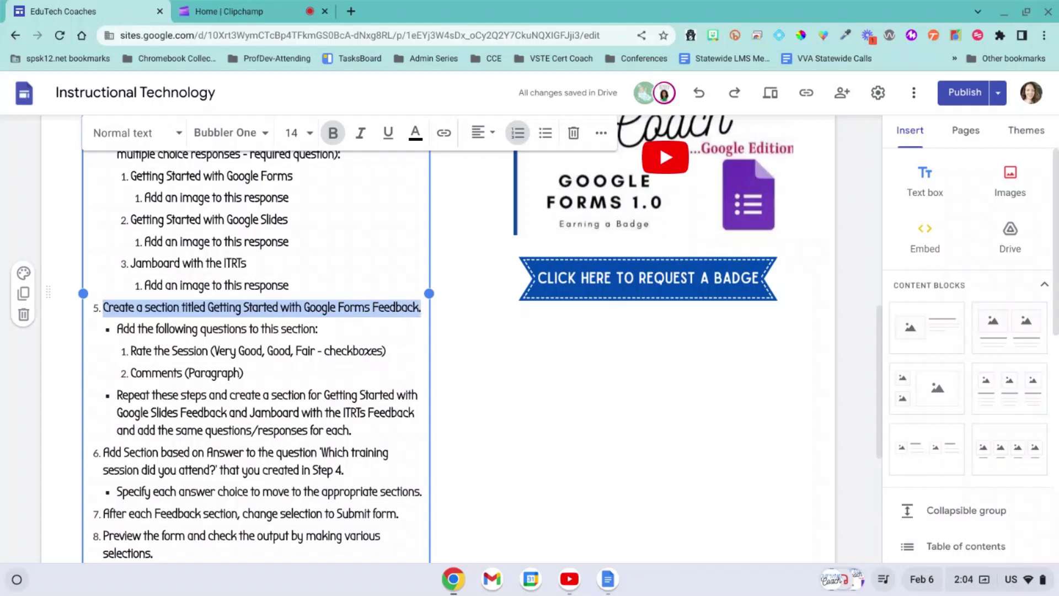
key("alt+Tab")
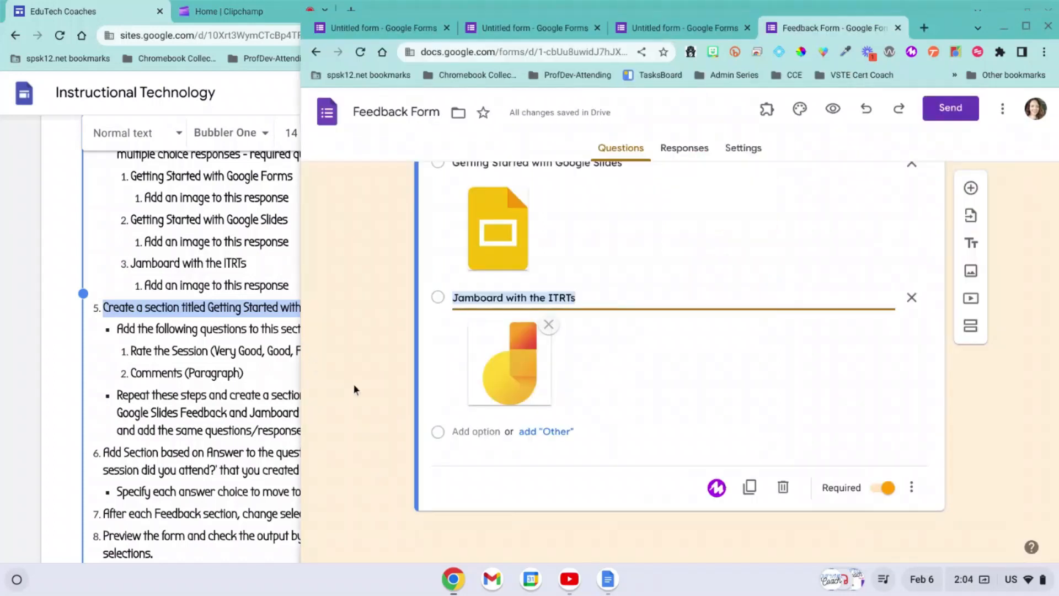
scroll(545, 468, "up", 1)
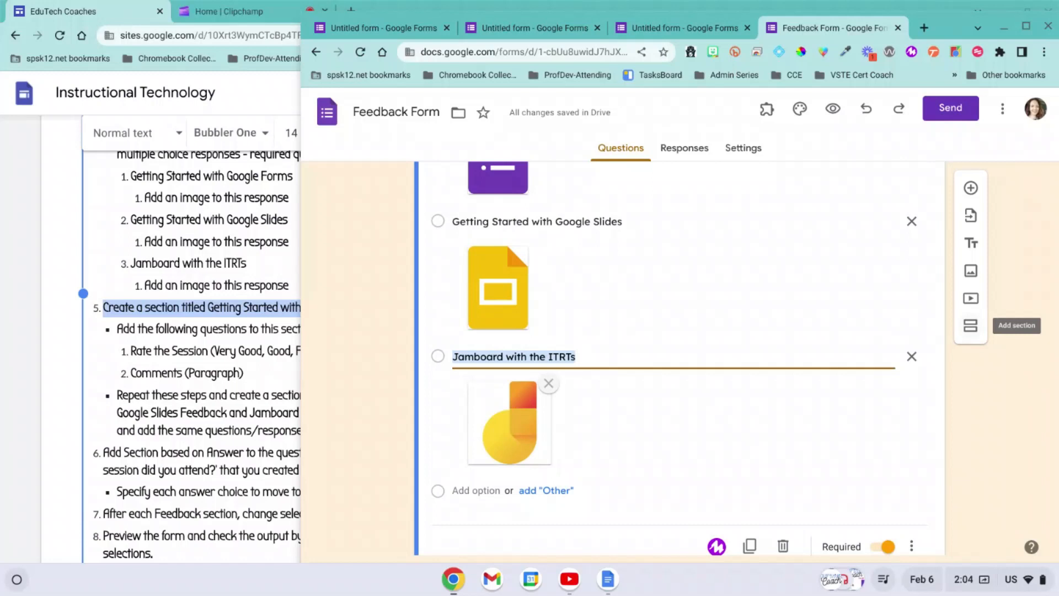
left_click(971, 326)
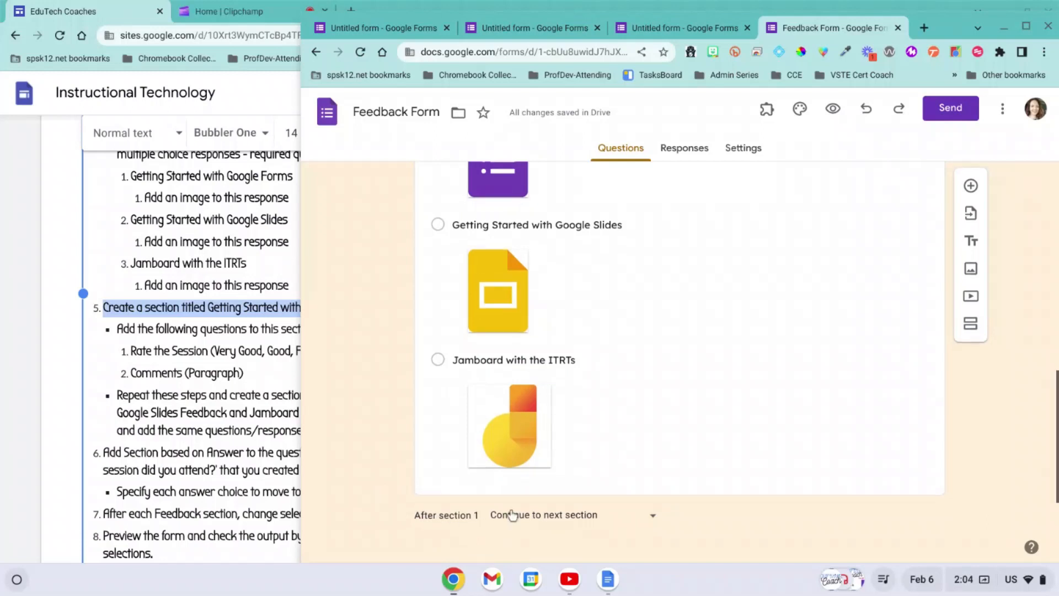
scroll(508, 505, "down", 2)
scroll(508, 503, "down", 1)
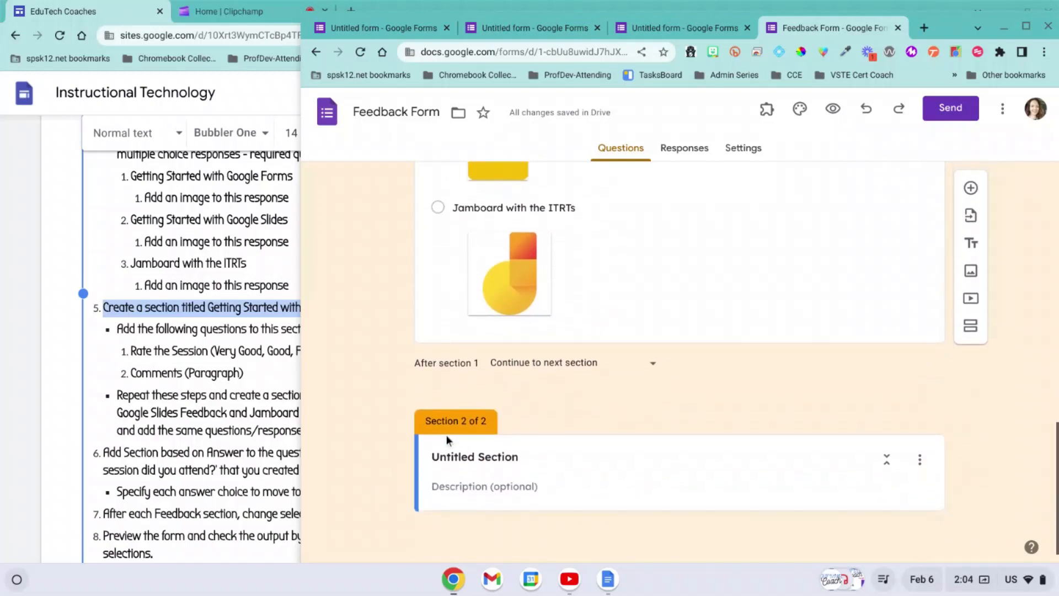
- Copy "Getting Started with Google Forms Feedback" from the site's task list and use it as the title of section 2
key("alt+Tab")
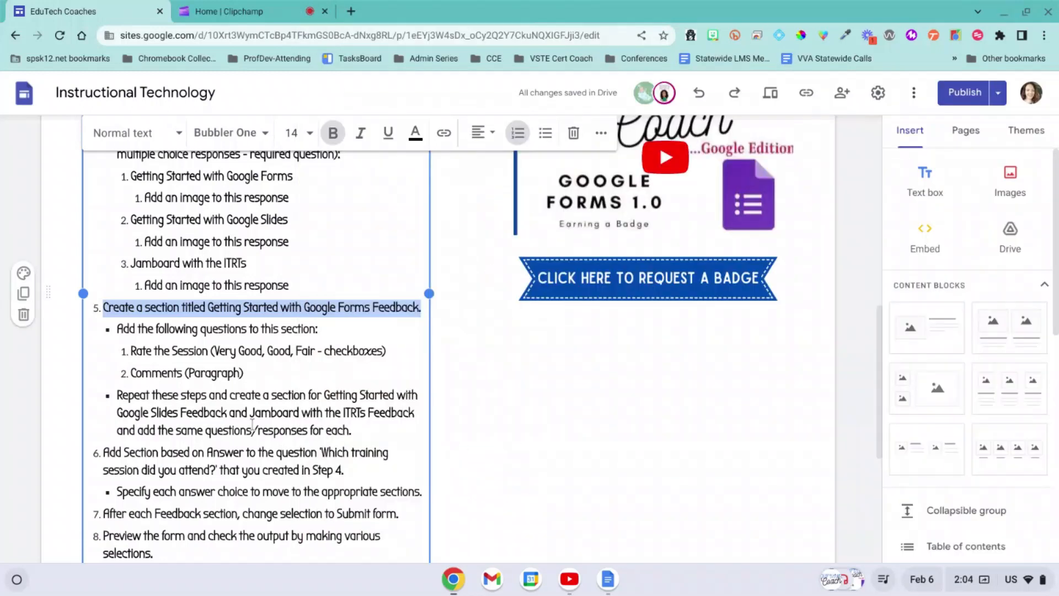
left_click(207, 339)
left_click_drag(208, 307, 421, 312)
key("ctrl+c")
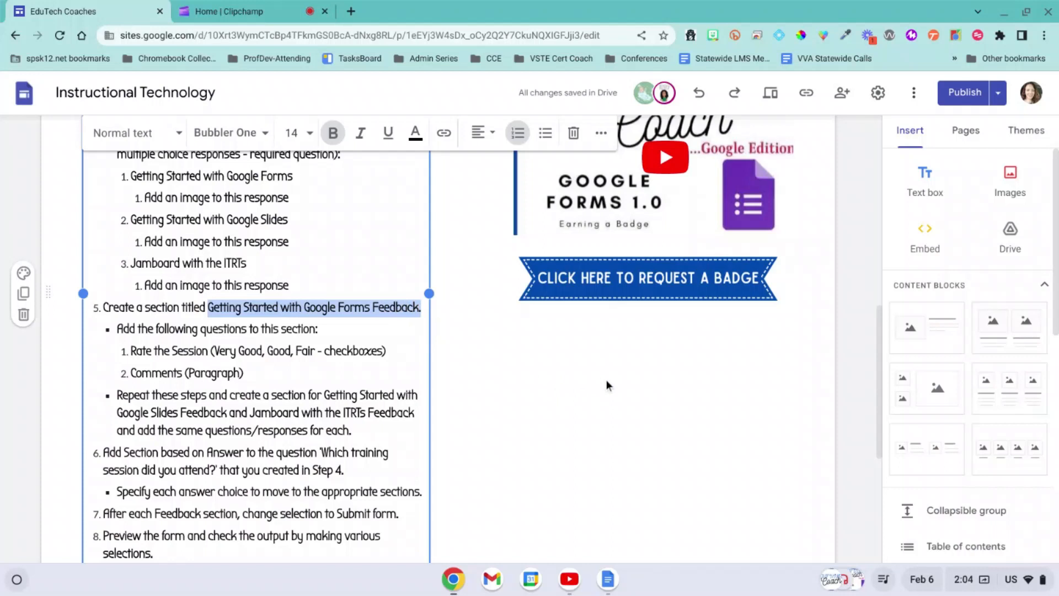
key("alt+Tab")
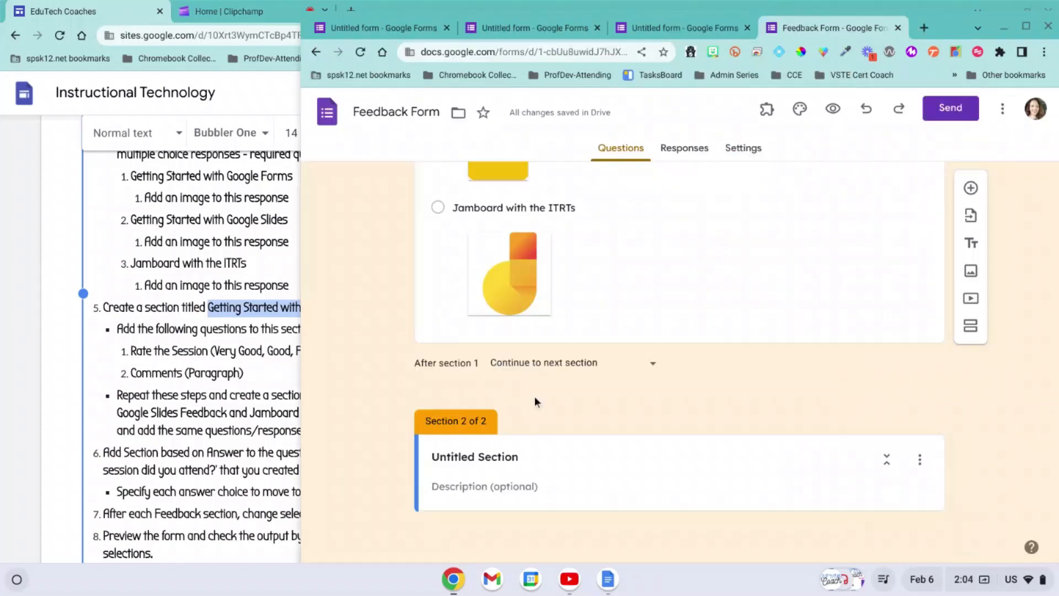
left_click(511, 458)
triple_click(513, 456)
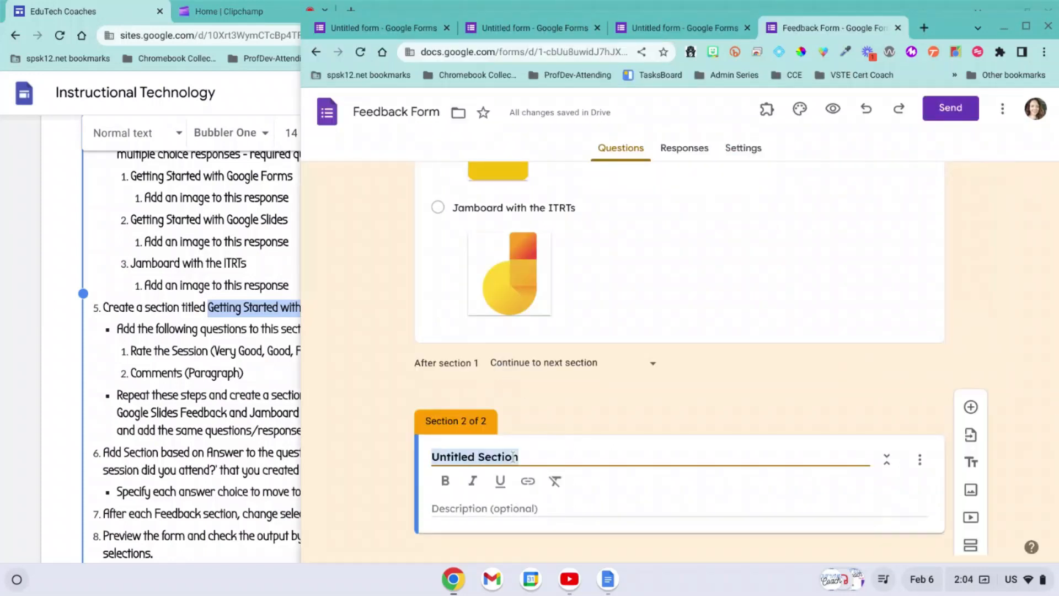
key("ctrl+v")
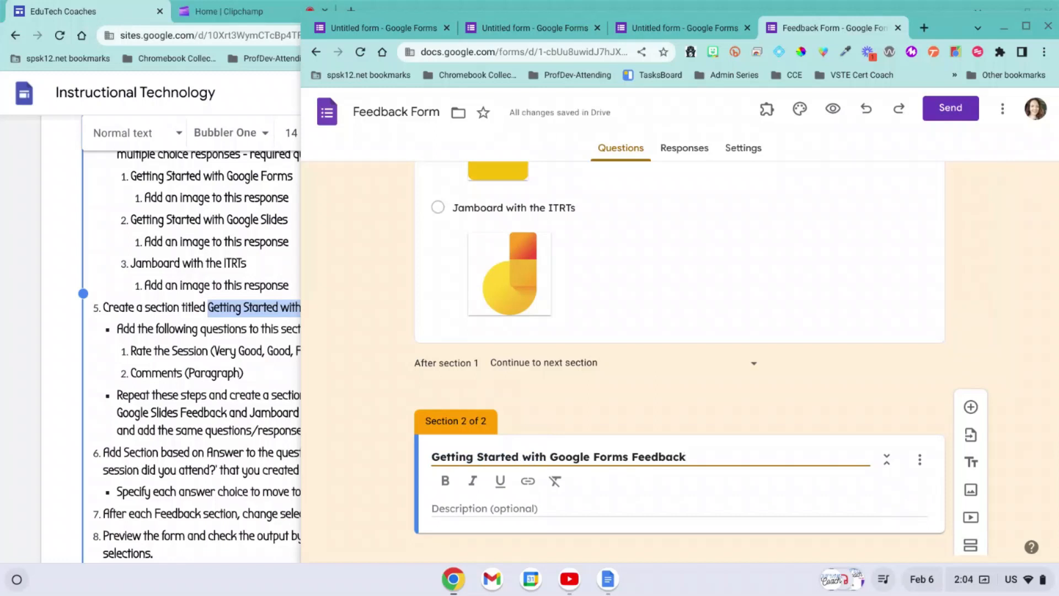
- Copy "Rate the Session" from the site's task list and use it as the title of a new question in section 2
left_click(199, 320)
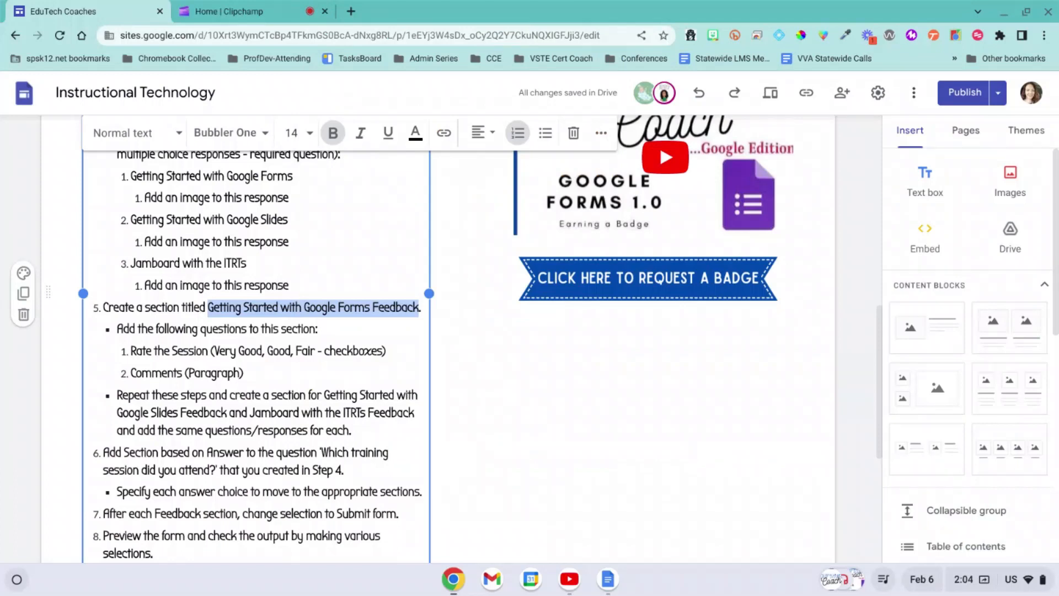
left_click_drag(130, 351, 208, 351)
key("ctrl+c")
key("alt+Tab")
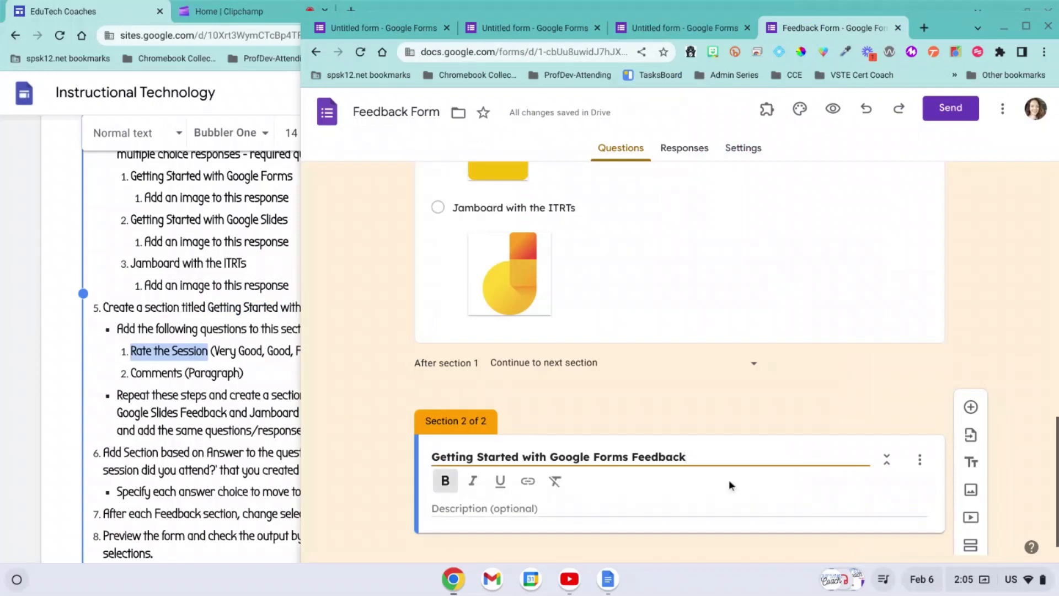
scroll(797, 485, "down", 1)
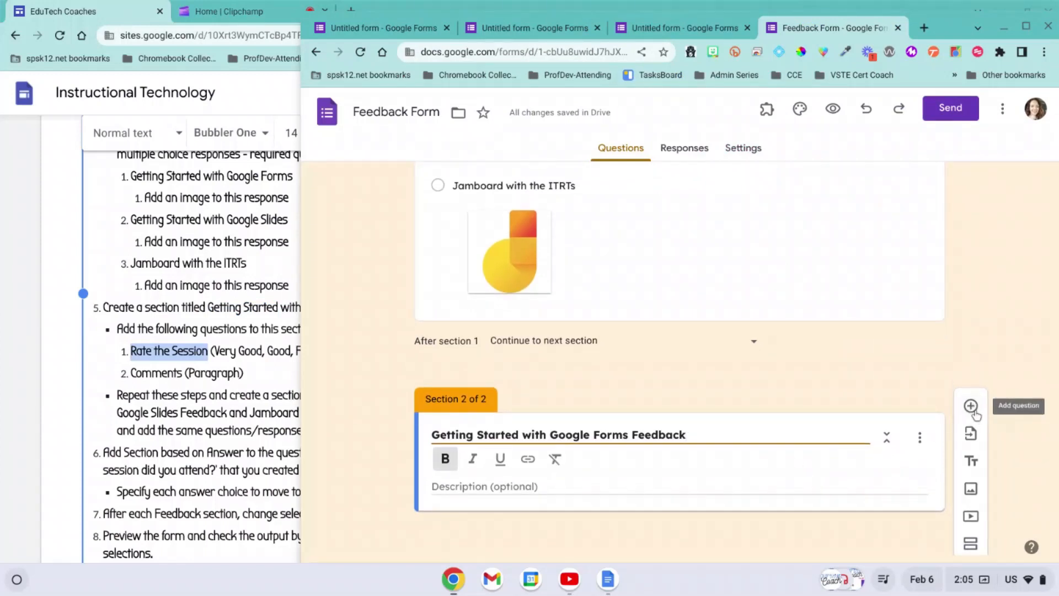
left_click(974, 410)
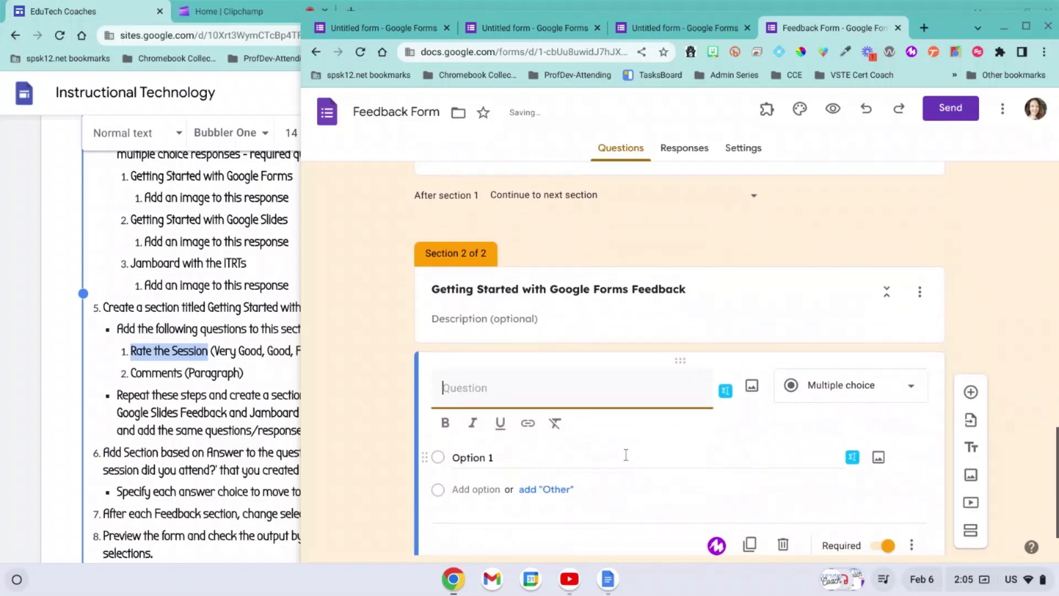
key("ctrl+v")
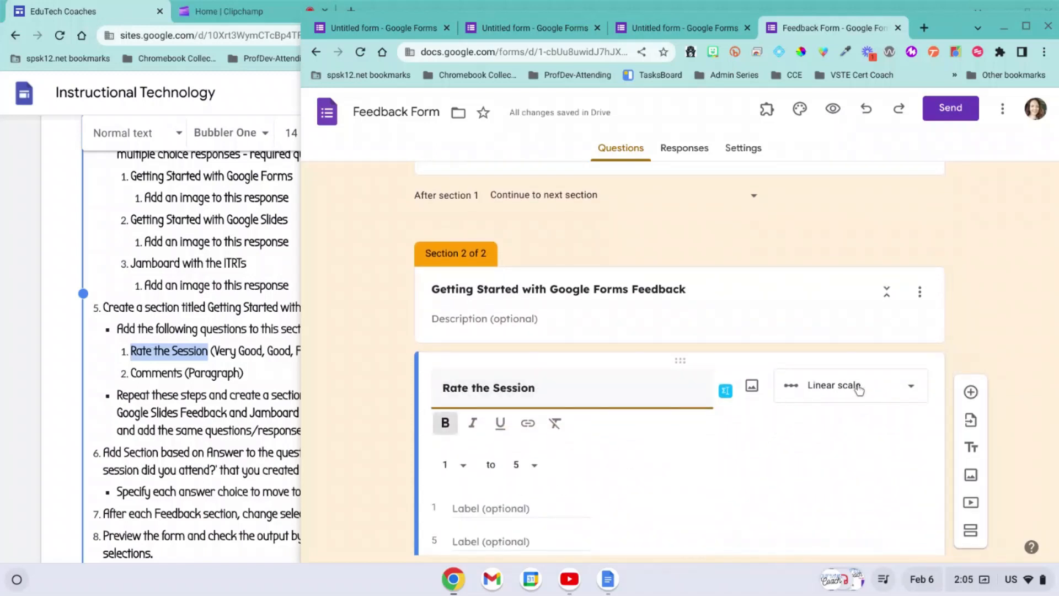
- Following the site's task list, set the "Rate the Session" question's type to Checkboxes
left_click(278, 363)
left_click_drag(214, 351, 382, 351)
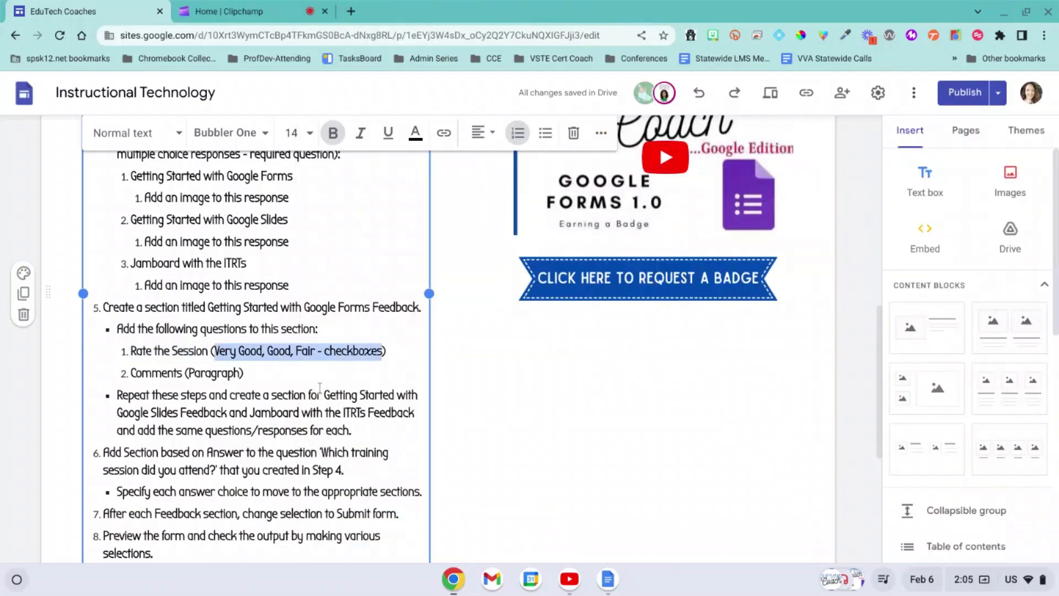
key("alt+Tab")
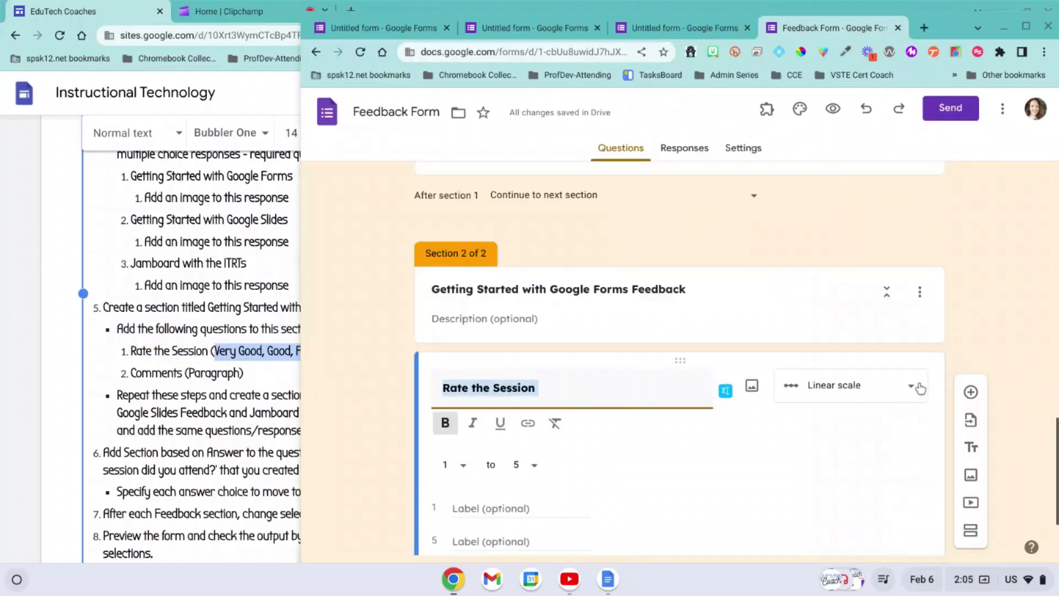
left_click(921, 389)
left_click(878, 259)
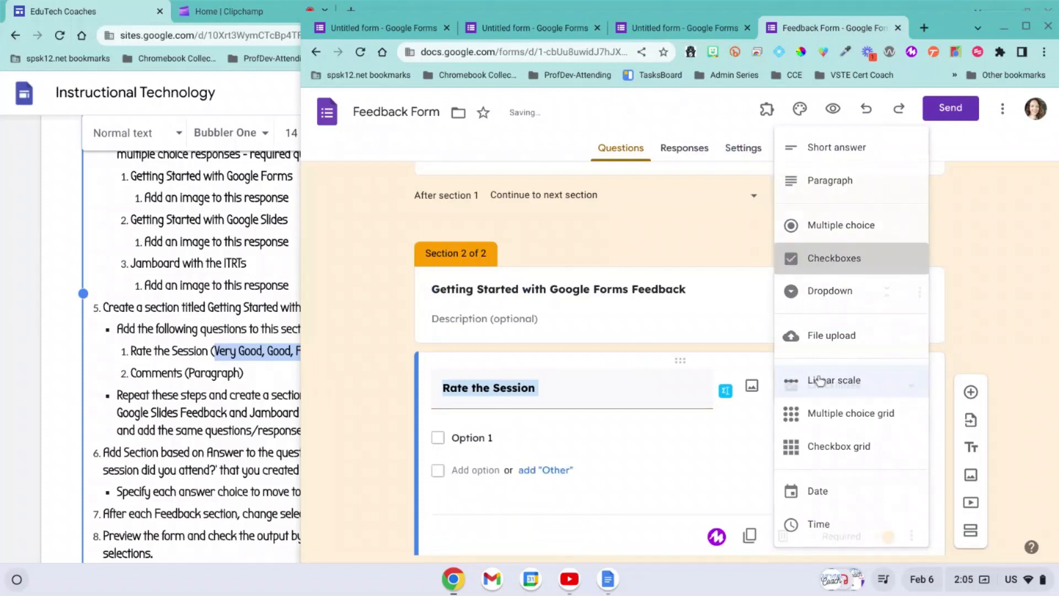
- Enter "Very Good" and "Good" as the first two options of "Rate the Session", checking the choices against the site's task list
left_click(466, 440)
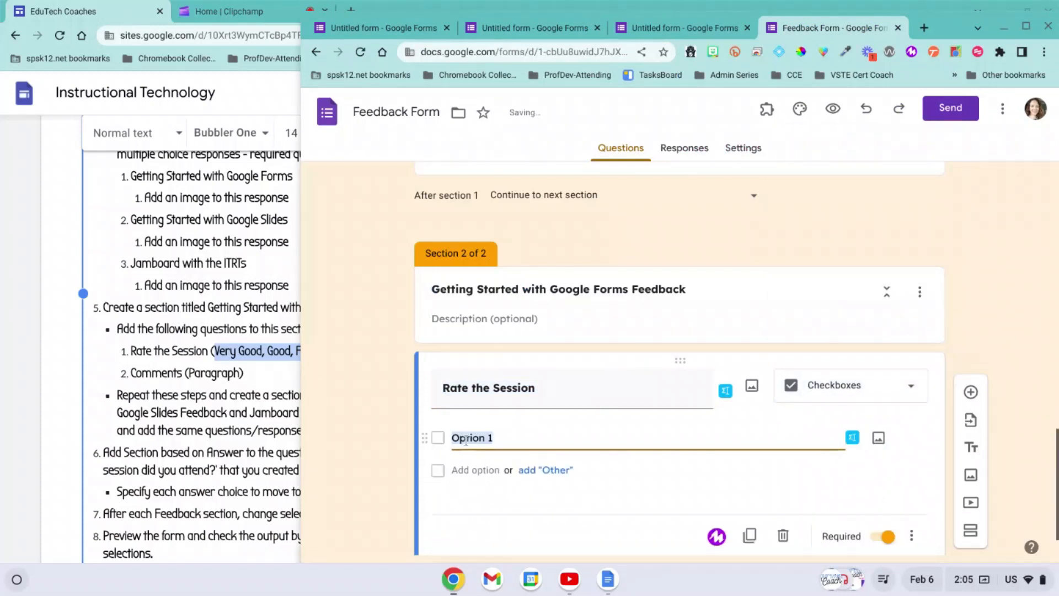
type("Very Goo")
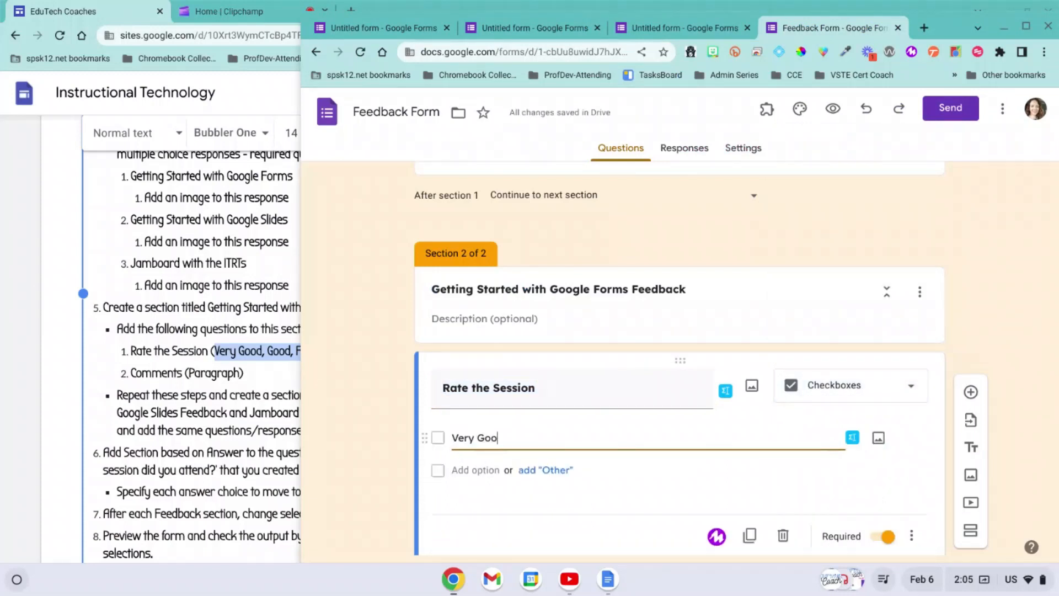
type("d")
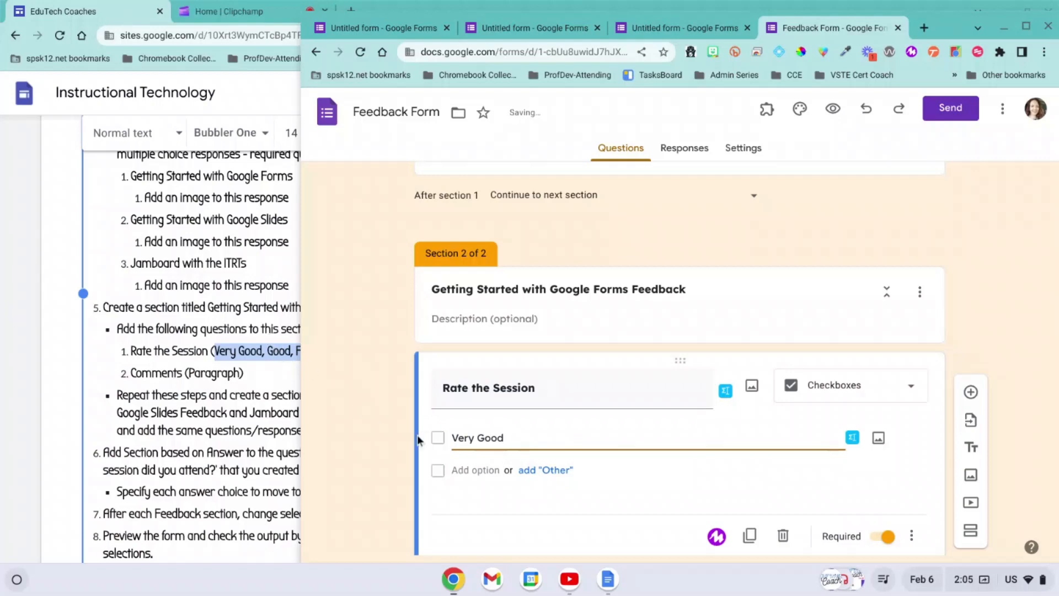
left_click(476, 470)
left_click(300, 352)
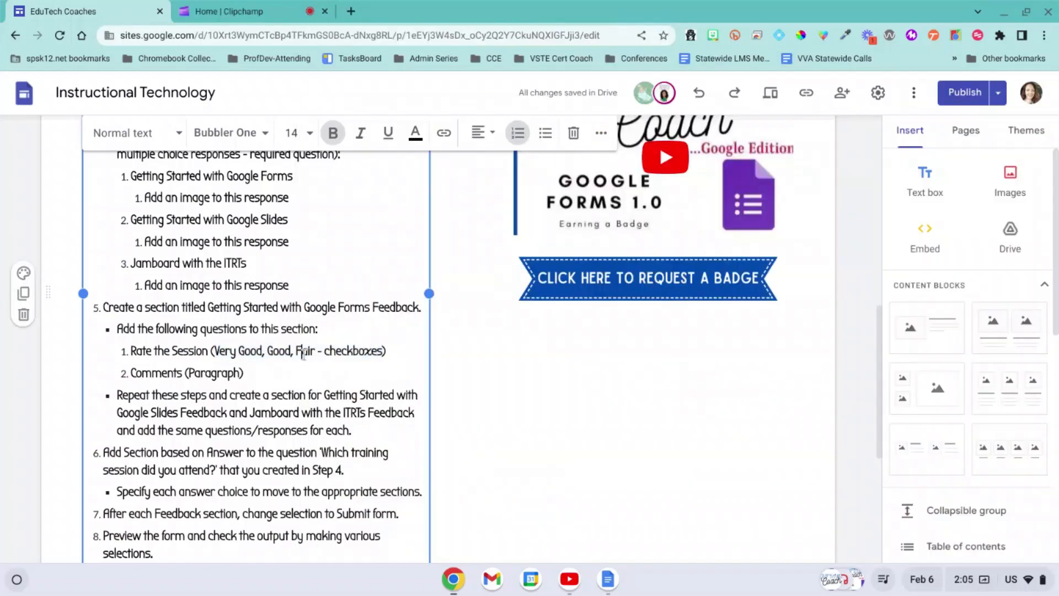
triple_click(303, 353)
left_click(326, 364)
key("alt+Tab")
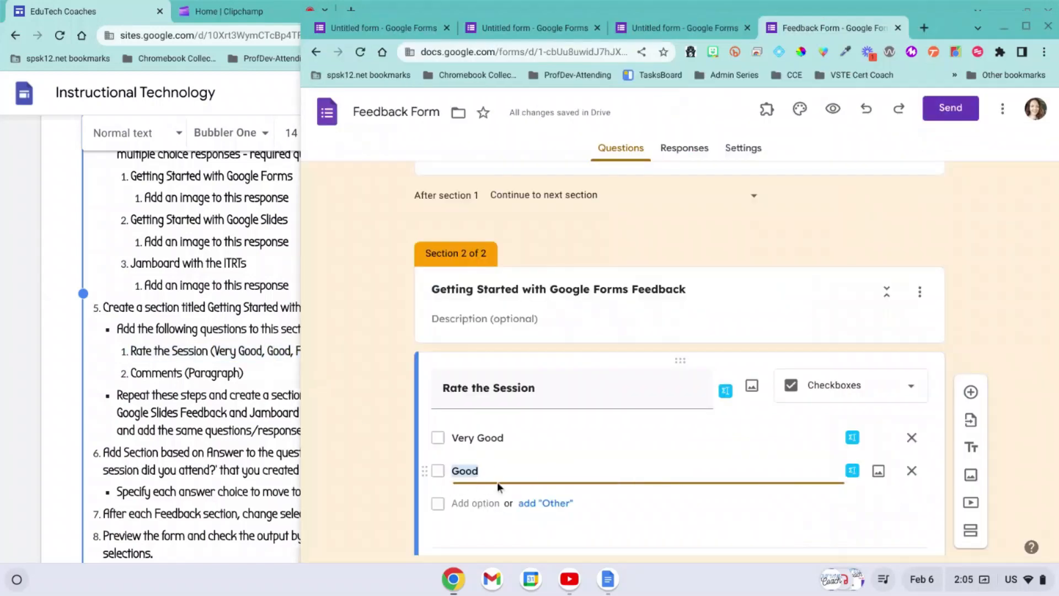
- Following step 6 of the site's task list, enable section navigation based on answer for the question "Which training session did you attend?"
key("alt+Tab")
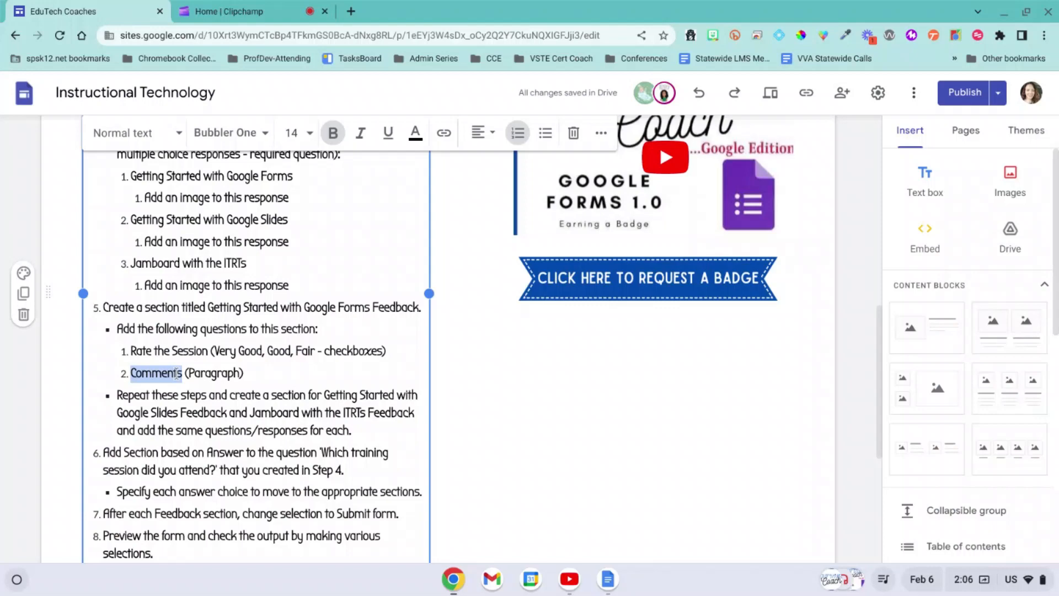
left_click(136, 404)
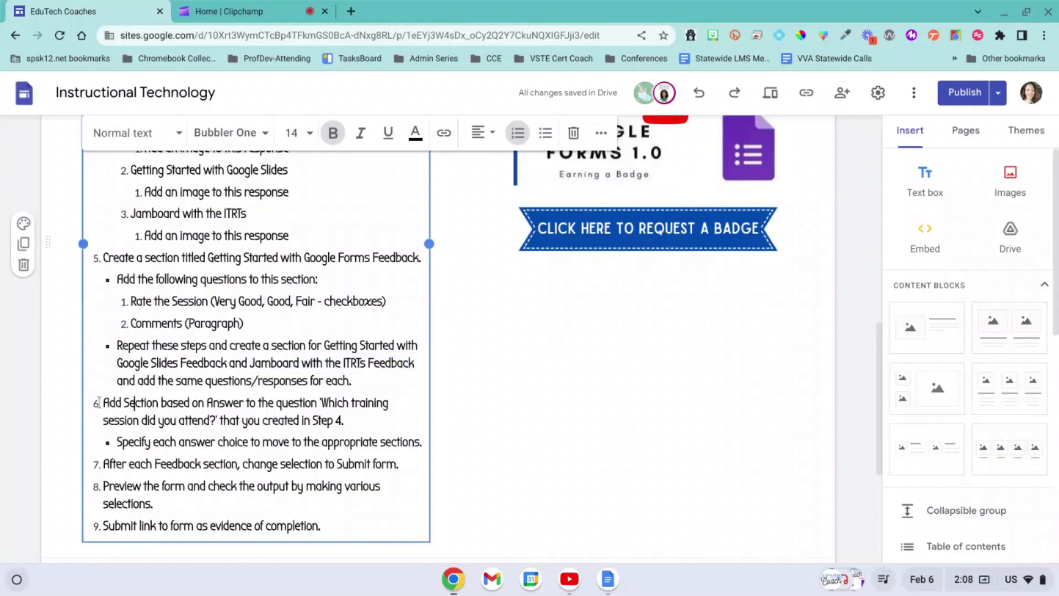
left_click_drag(103, 403, 349, 421)
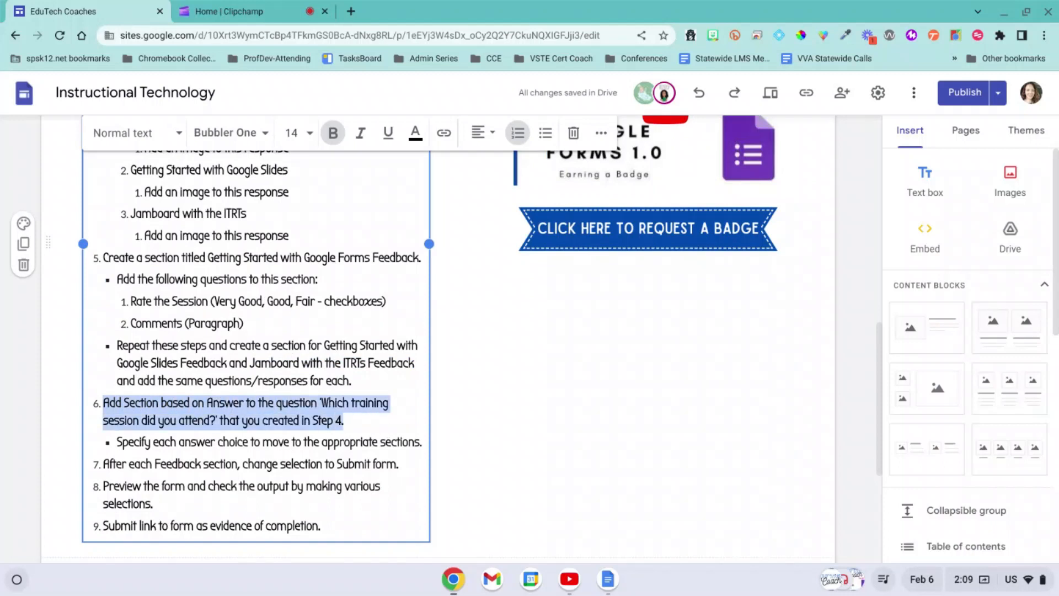
left_click(210, 442)
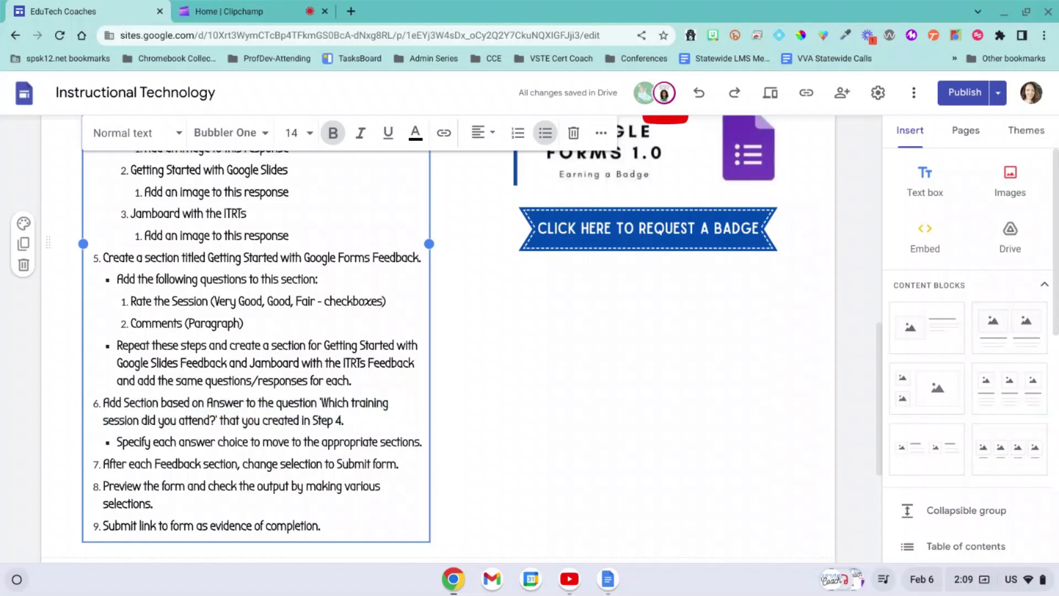
key("alt+Tab")
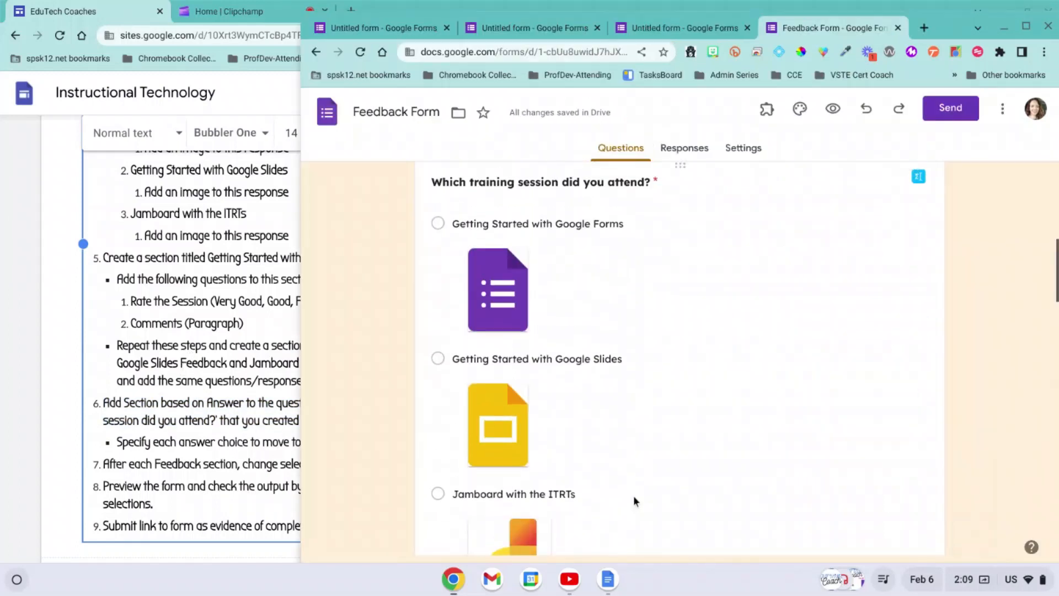
scroll(633, 494, "up", 2)
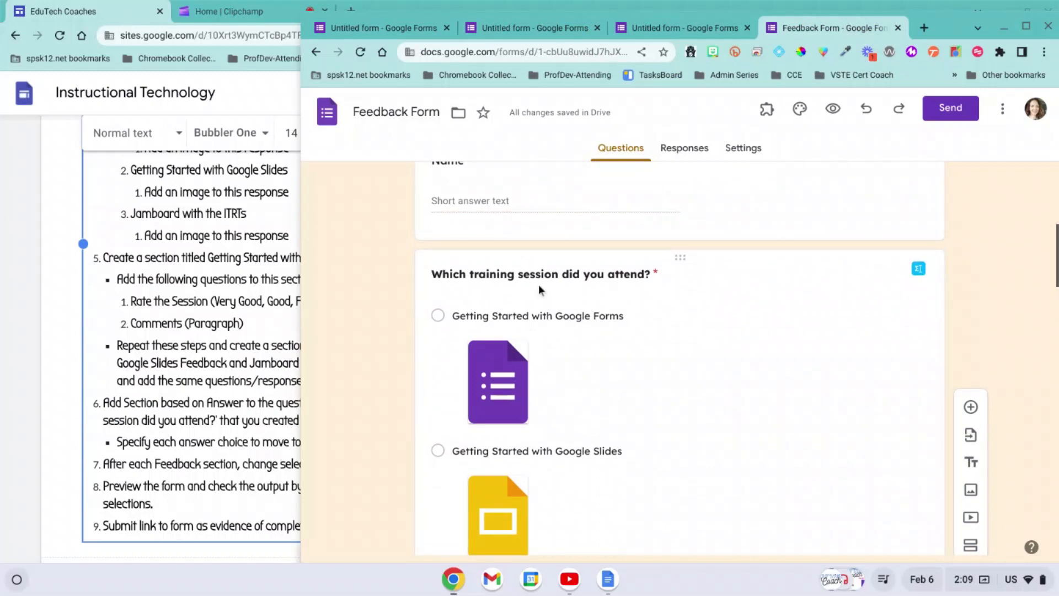
left_click(806, 351)
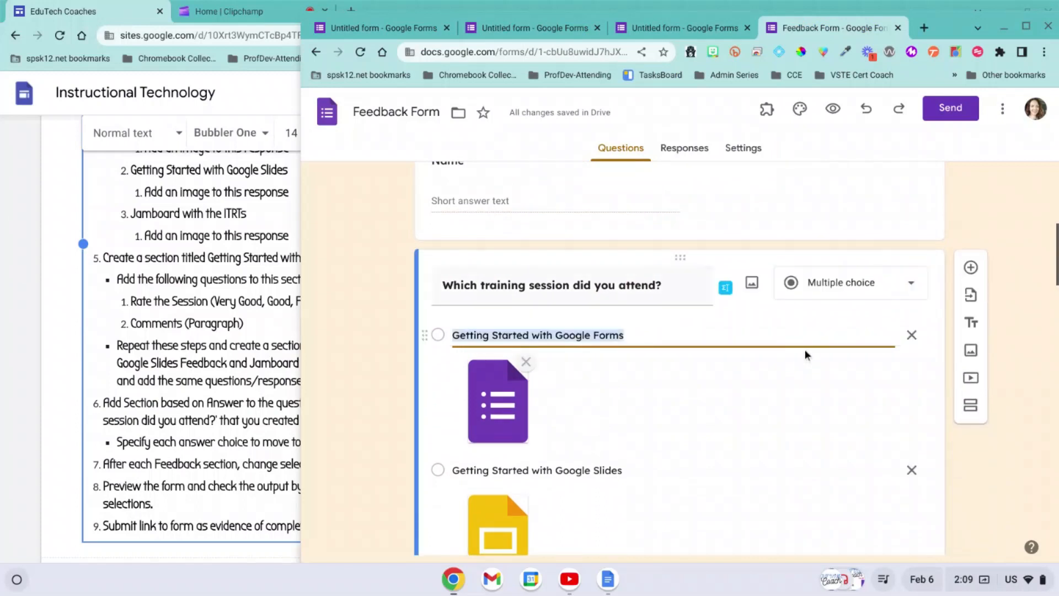
scroll(826, 367, "down", 5)
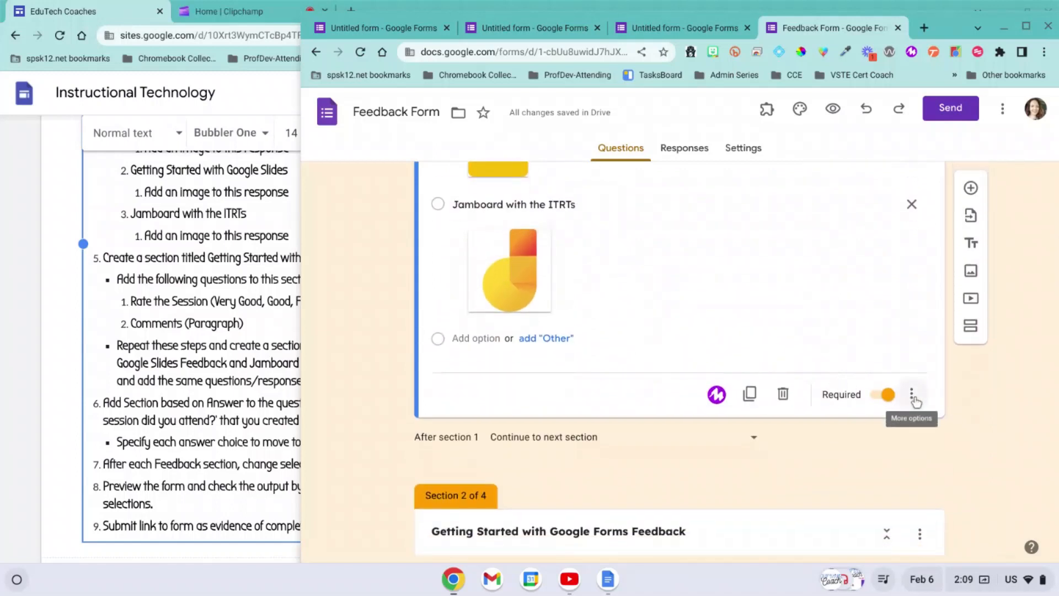
left_click(913, 395)
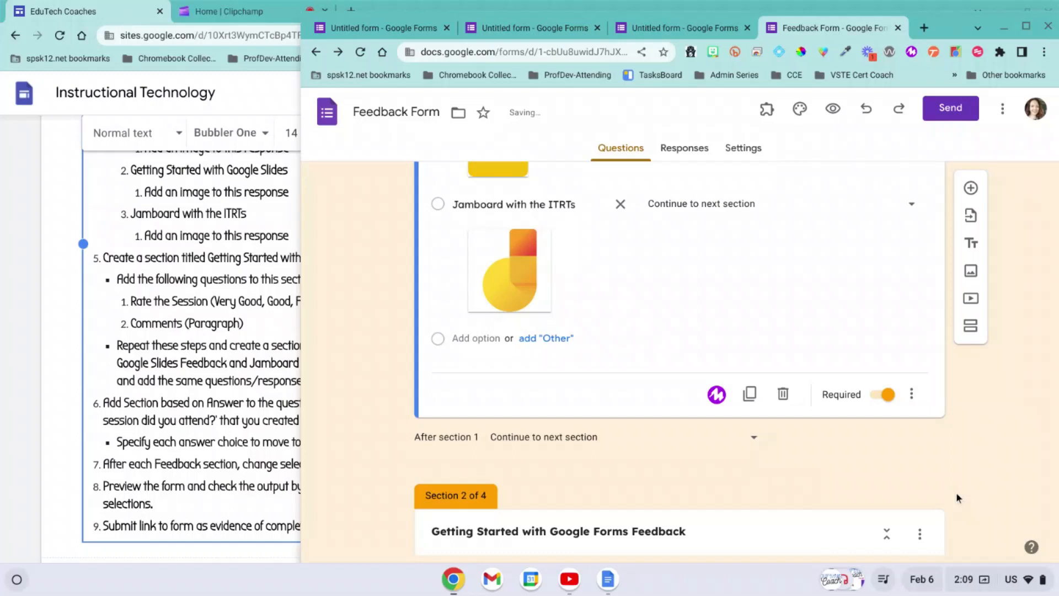
- Route the "Getting Started with Google Forms" answer to section 2, the Google Forms feedback section
scroll(704, 347, "up", 4)
scroll(691, 343, "up", 3)
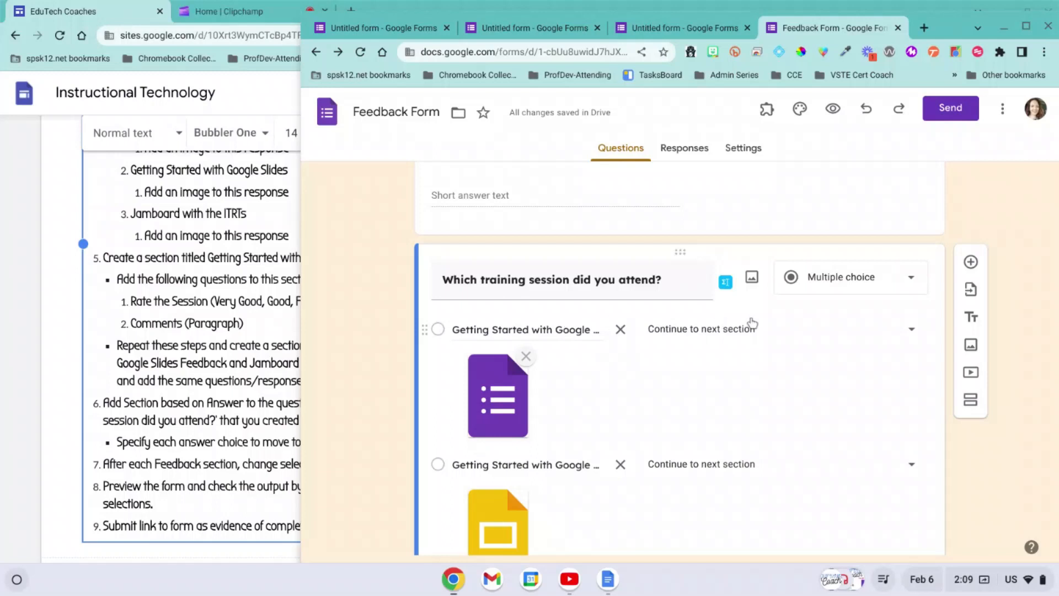
left_click(912, 330)
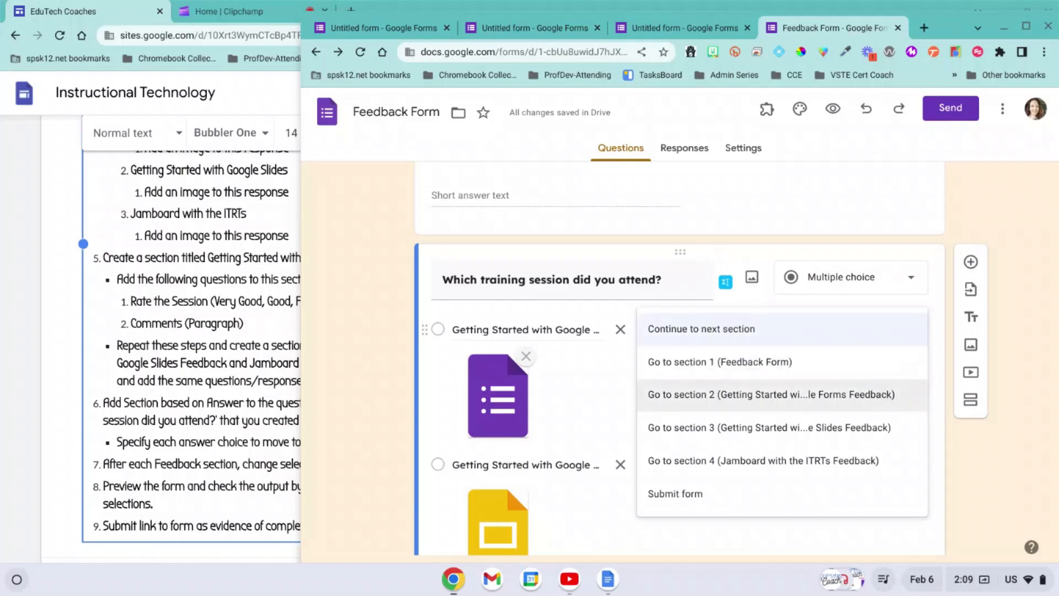
left_click(772, 394)
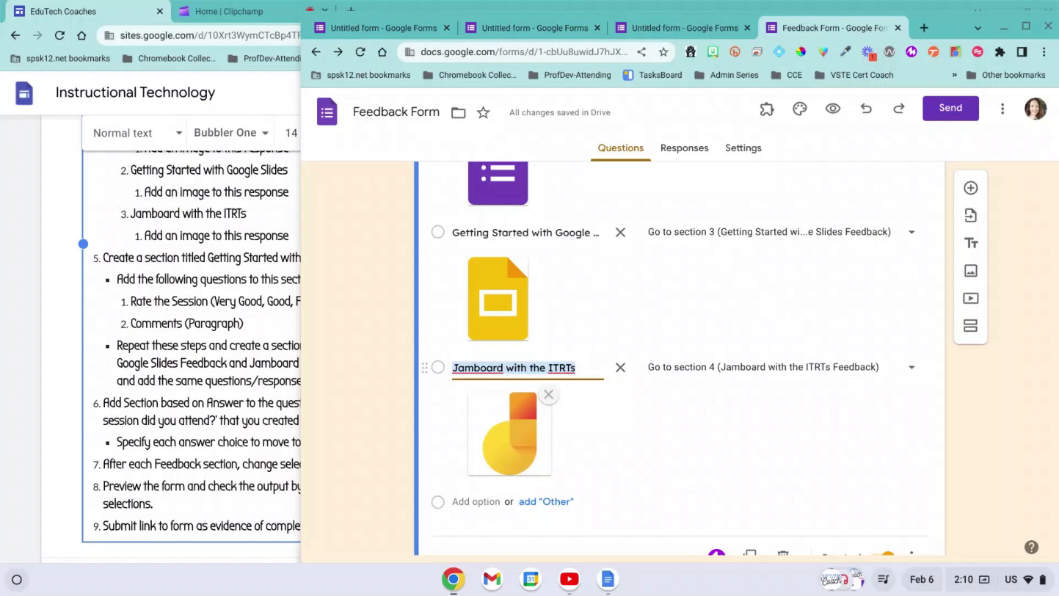
- Following step 7 of the site's task list, set the action after section 2 to Submit form
key("alt+Tab")
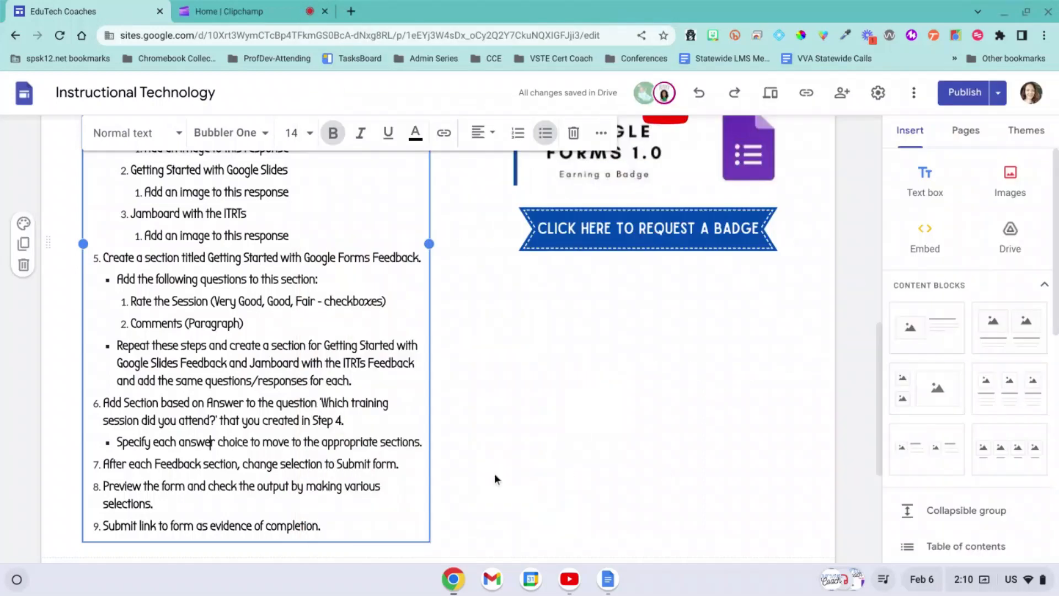
triple_click(156, 466)
key("alt+Tab")
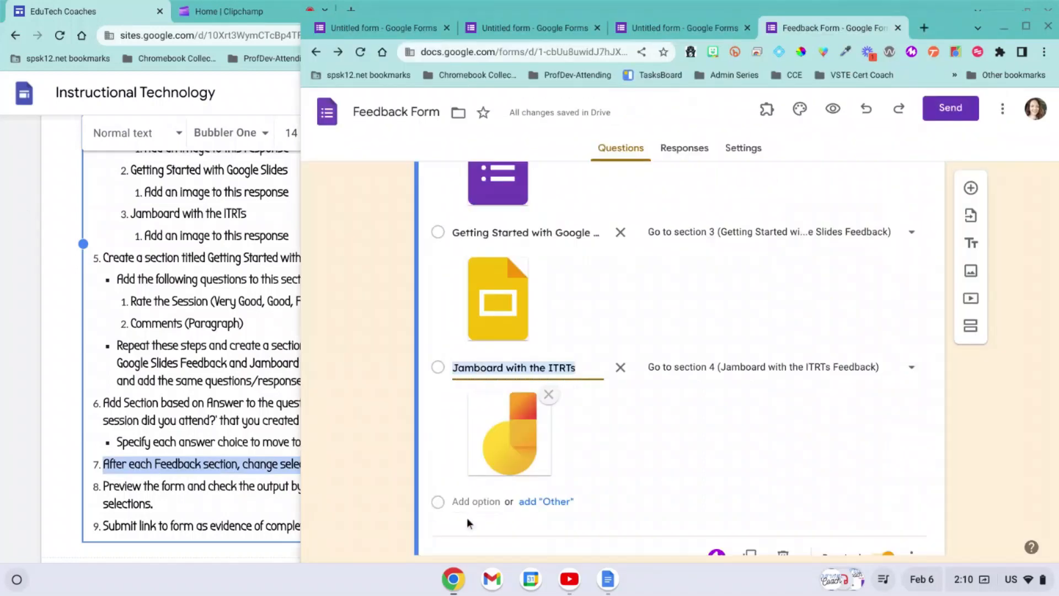
scroll(609, 455, "down", 3)
scroll(607, 452, "down", 6)
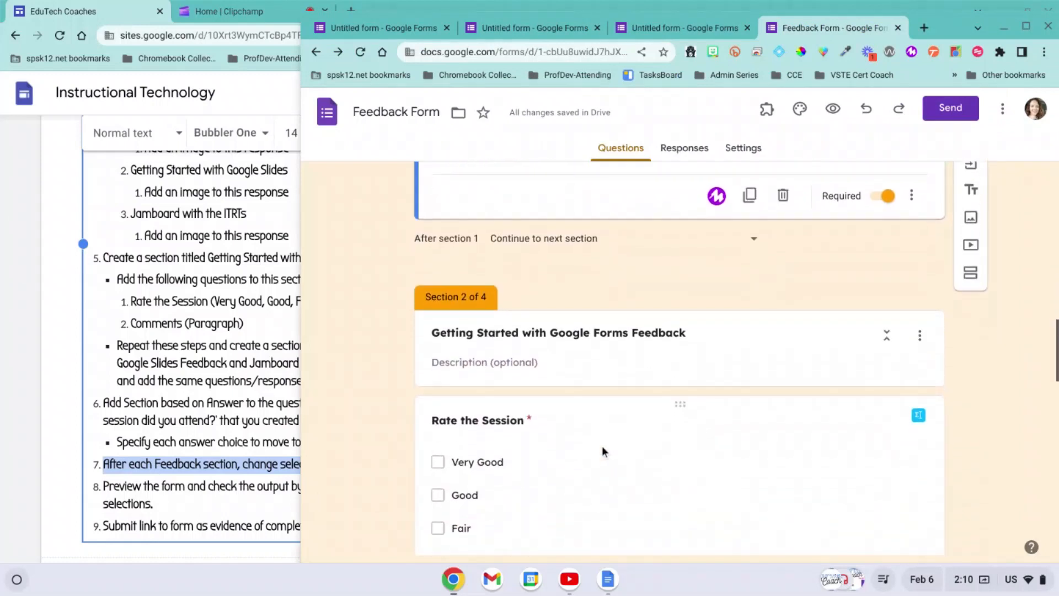
scroll(484, 520, "down", 1)
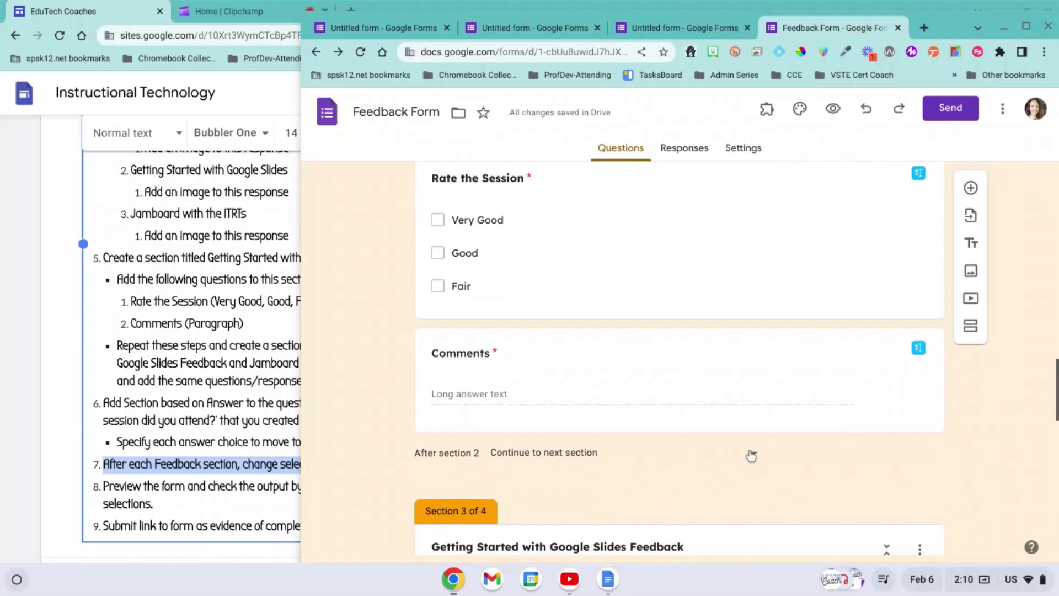
left_click(757, 457)
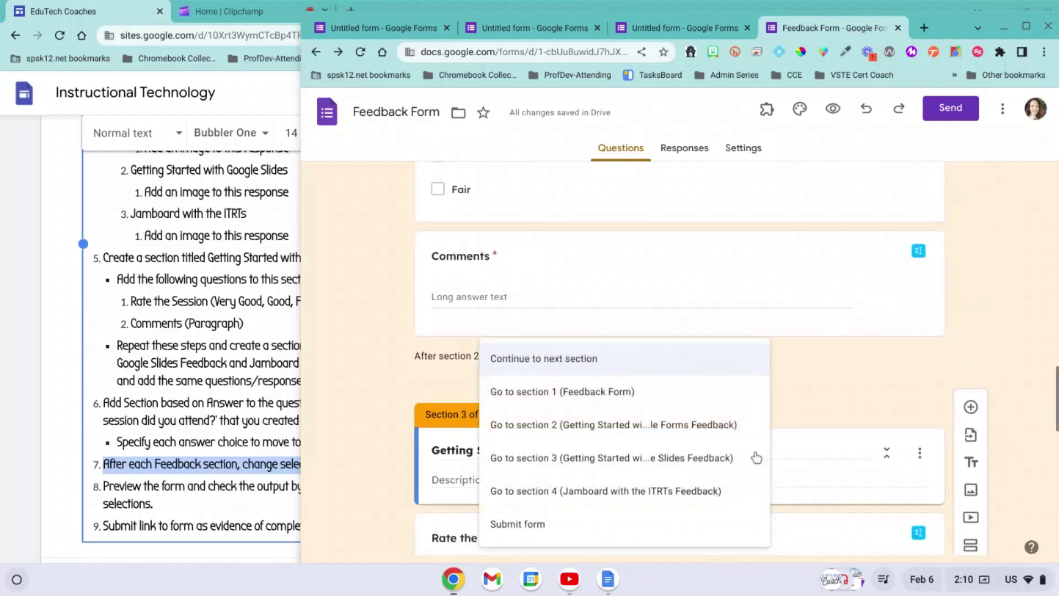
left_click(522, 529)
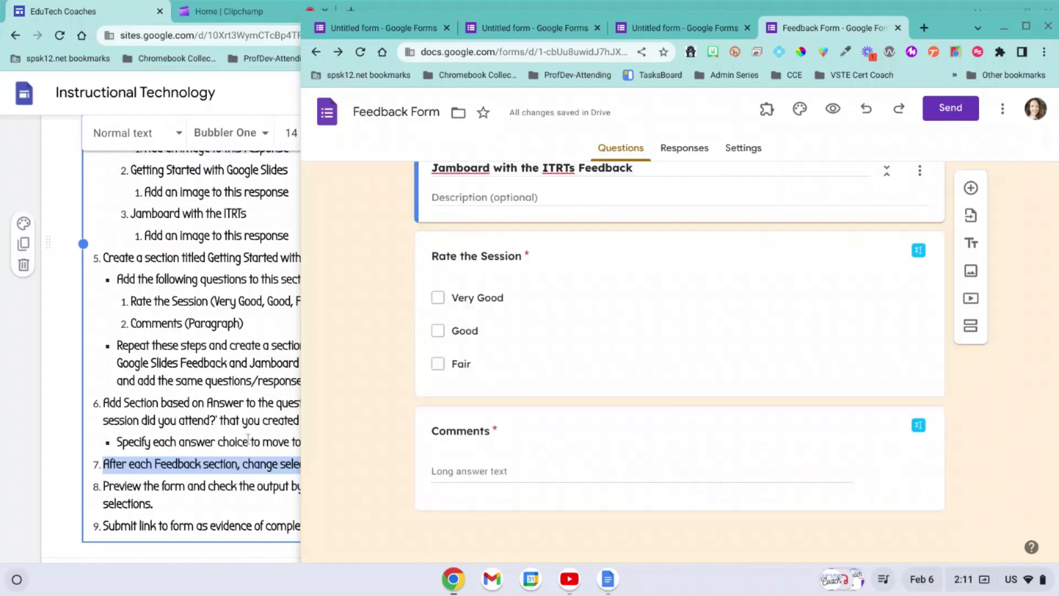
- Following step 8 of the site's task list, open a preview of the Feedback Form
left_click(225, 478)
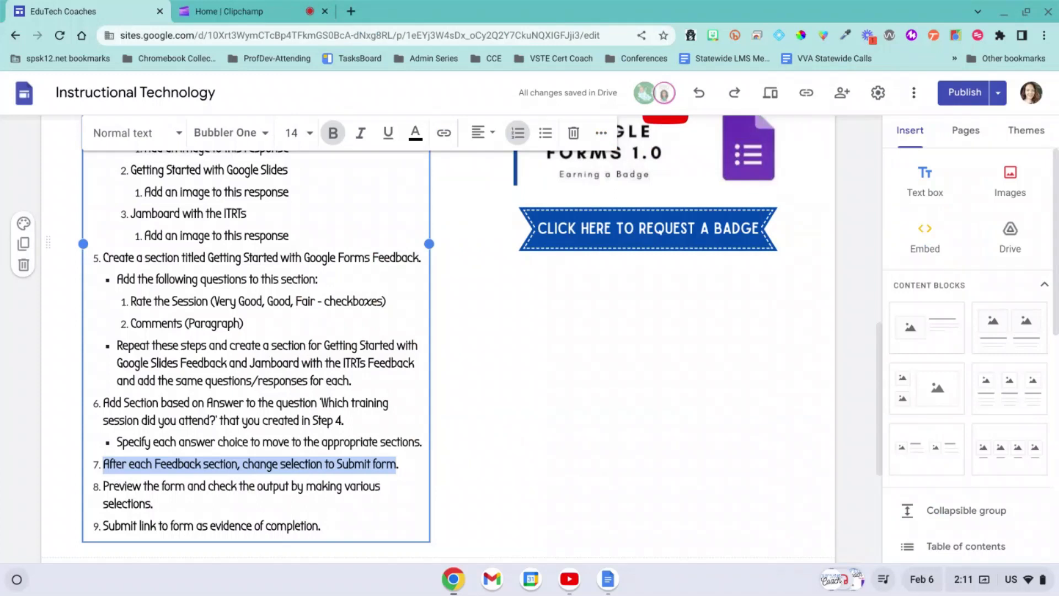
left_click(201, 497)
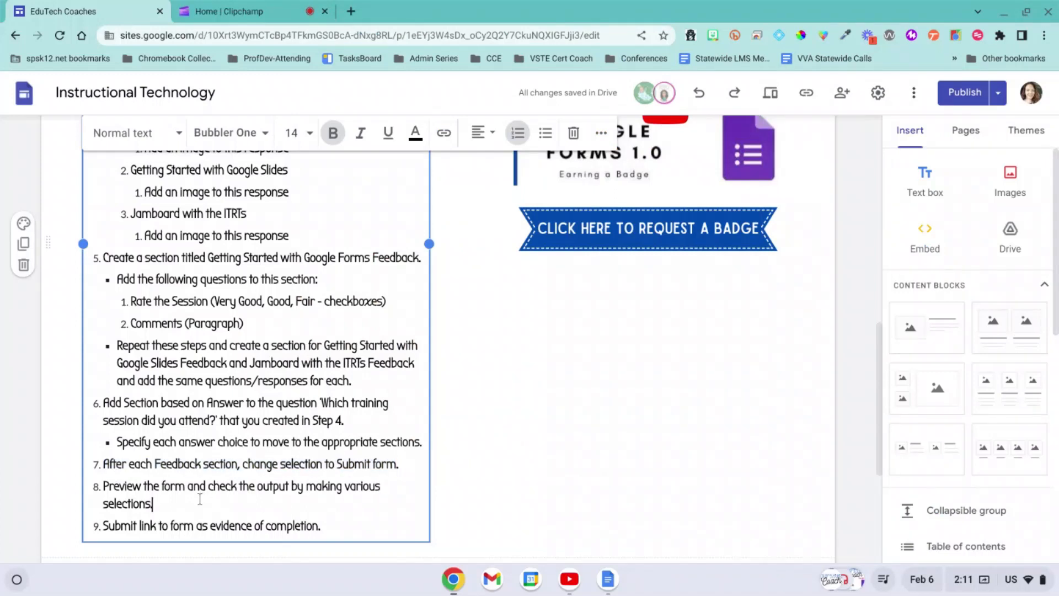
left_click_drag(103, 486, 153, 504)
key("alt+Tab")
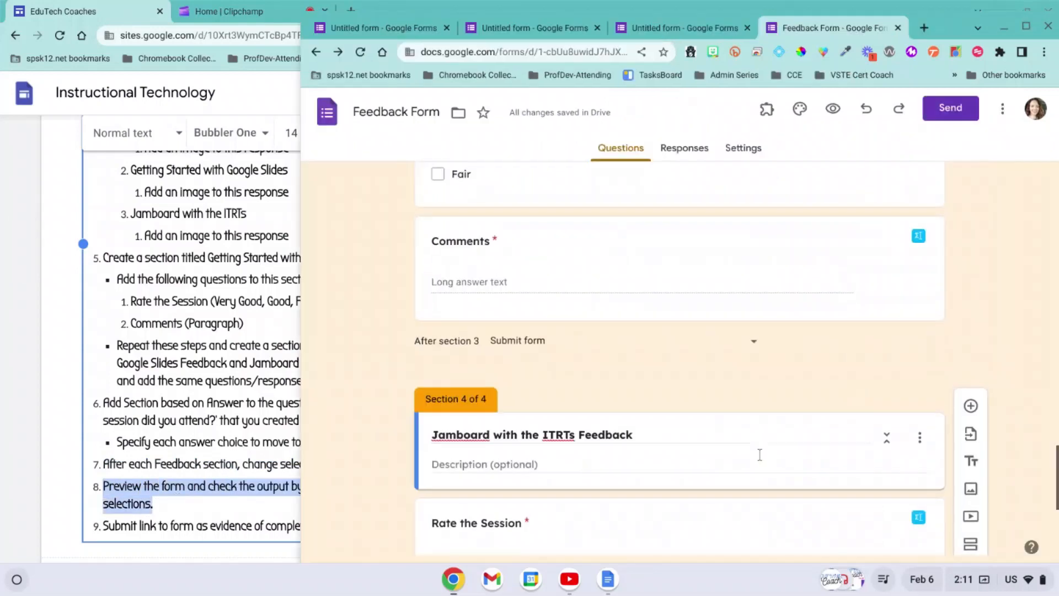
scroll(750, 458, "up", 15)
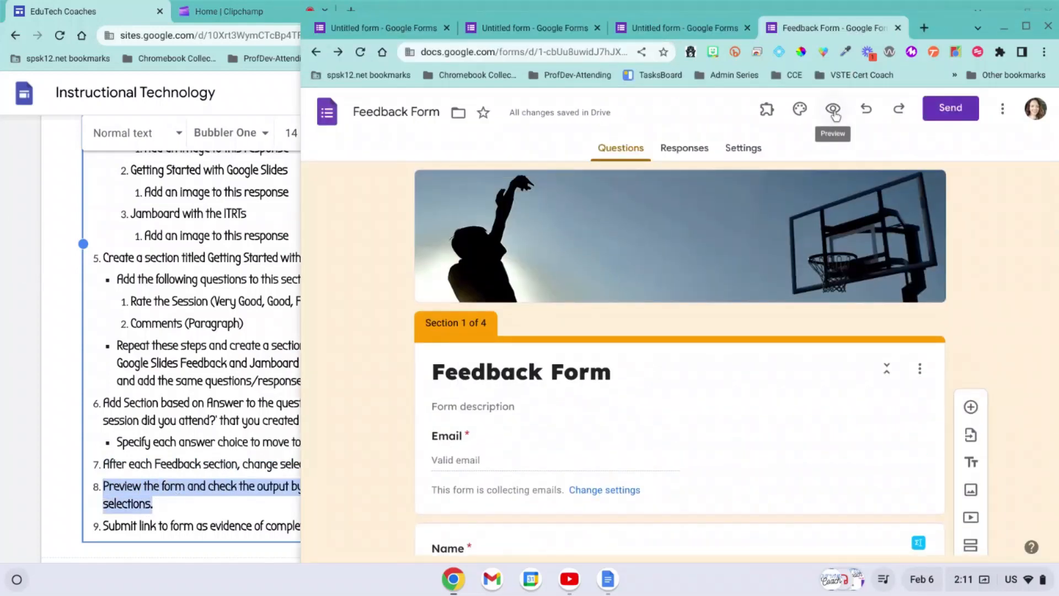
left_click(833, 110)
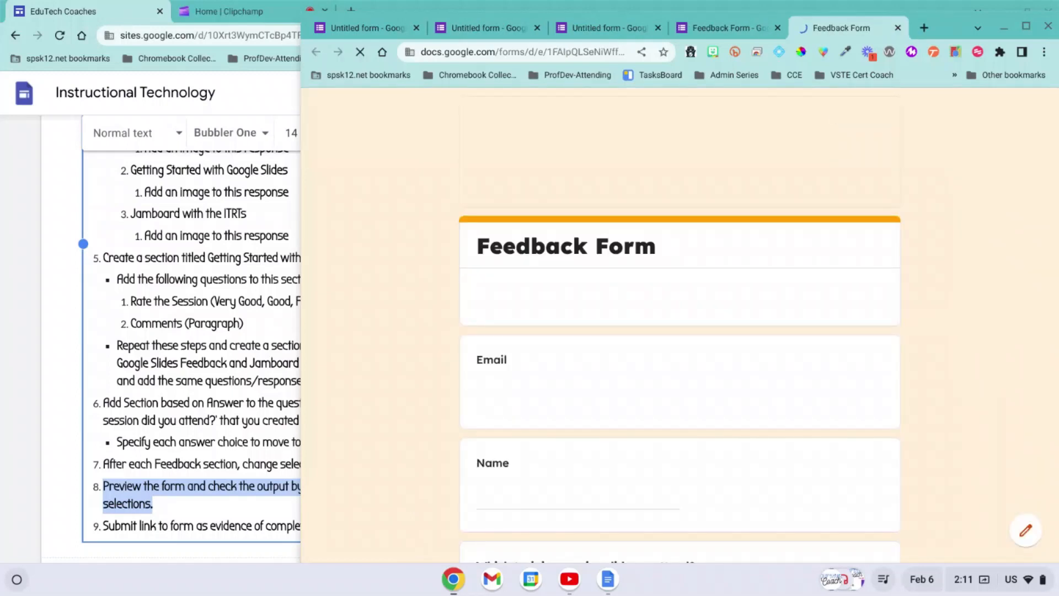
- Fill in the respondent's email and first name in the form preview
left_click(651, 401)
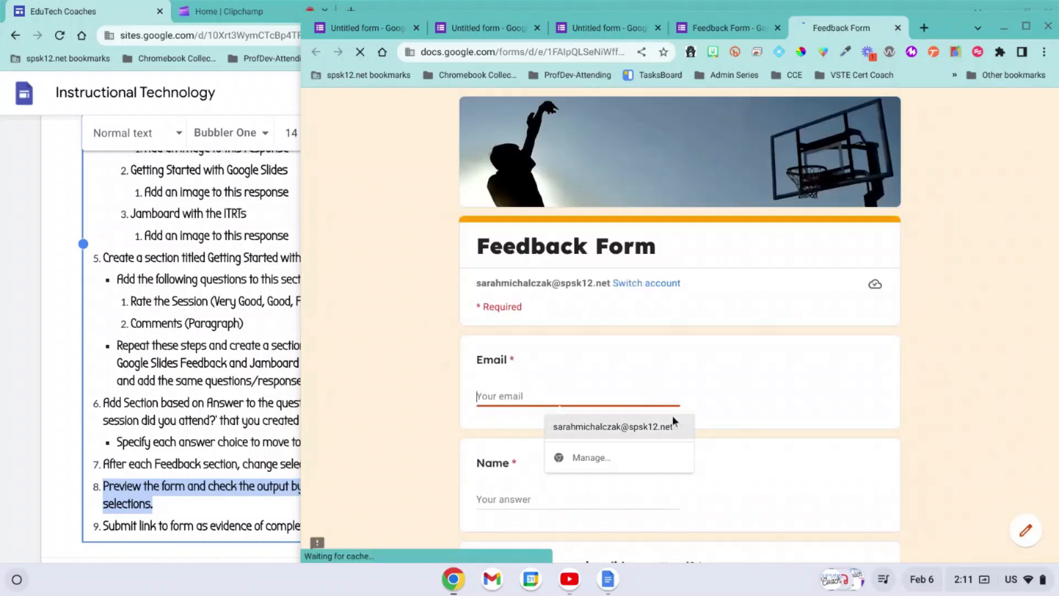
left_click(673, 419)
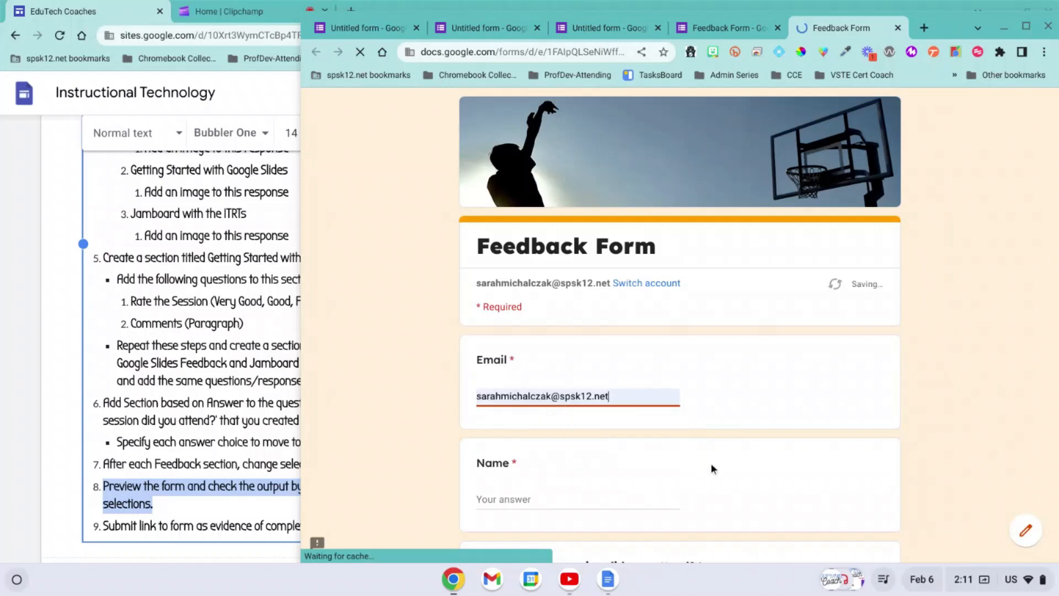
left_click(636, 508)
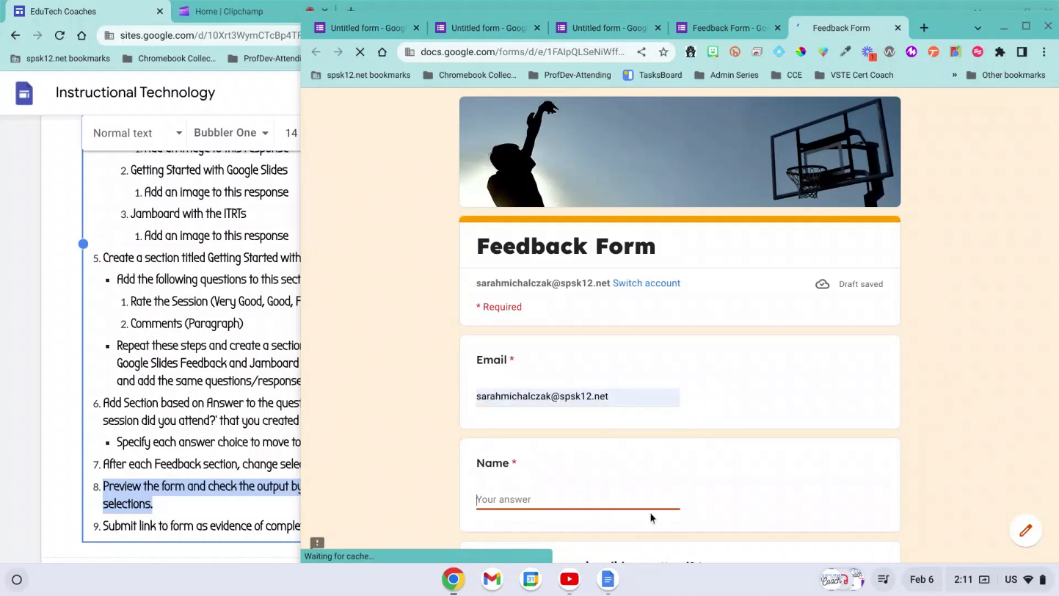
type("Sarah")
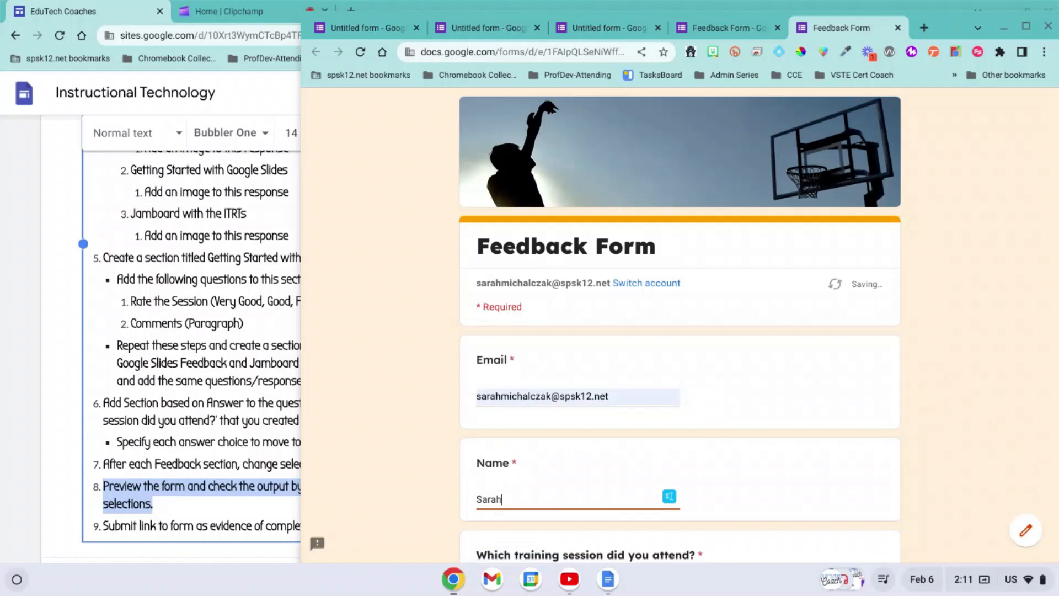
- Answer "Which training session did you attend?" with "Getting Started with Google Forms" and continue to its feedback section
scroll(810, 511, "down", 6)
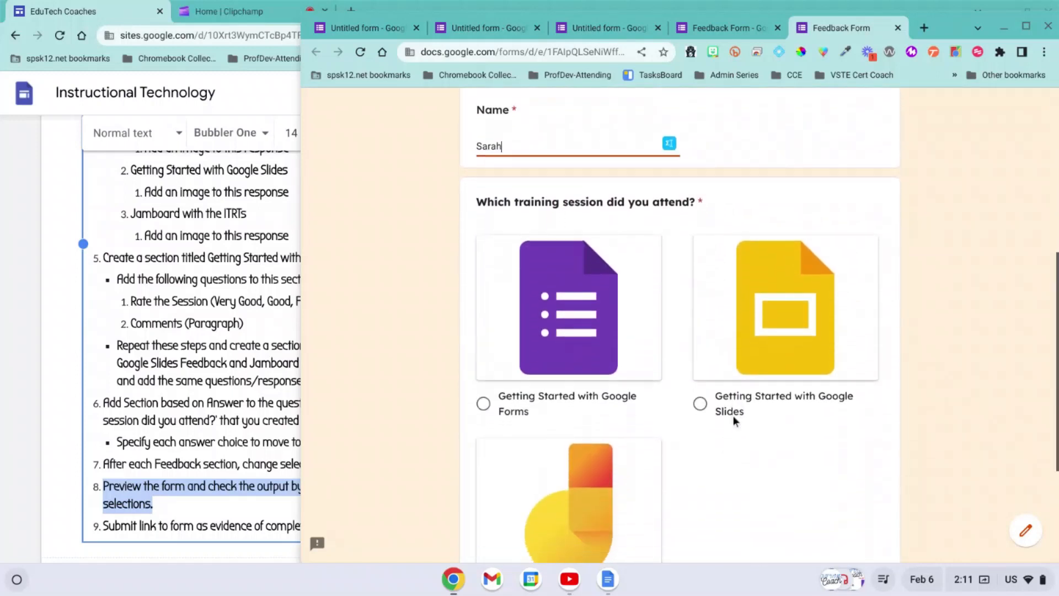
scroll(796, 435, "down", 1)
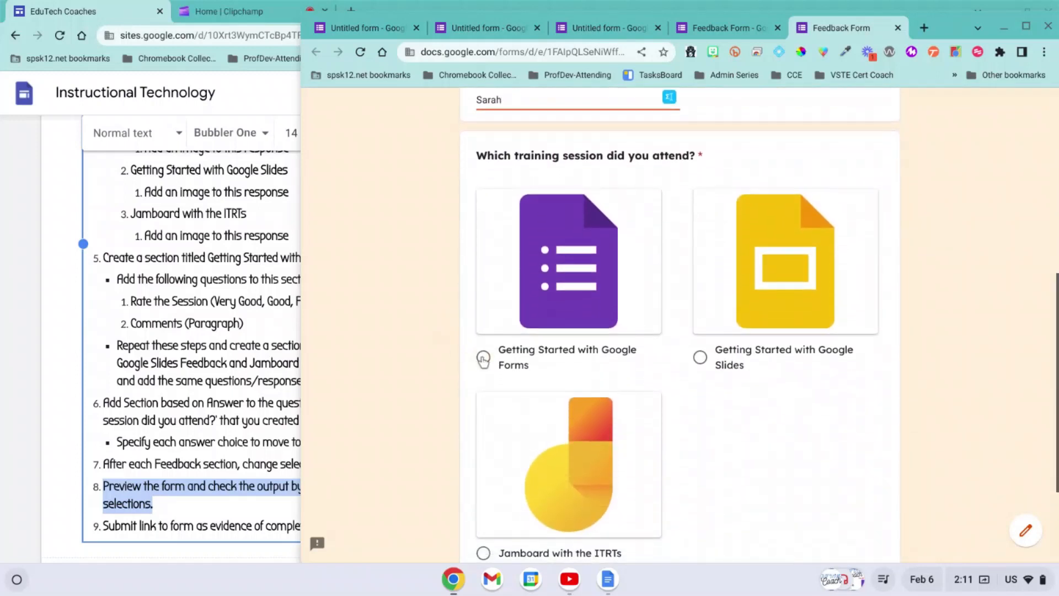
left_click(483, 359)
scroll(855, 500, "down", 3)
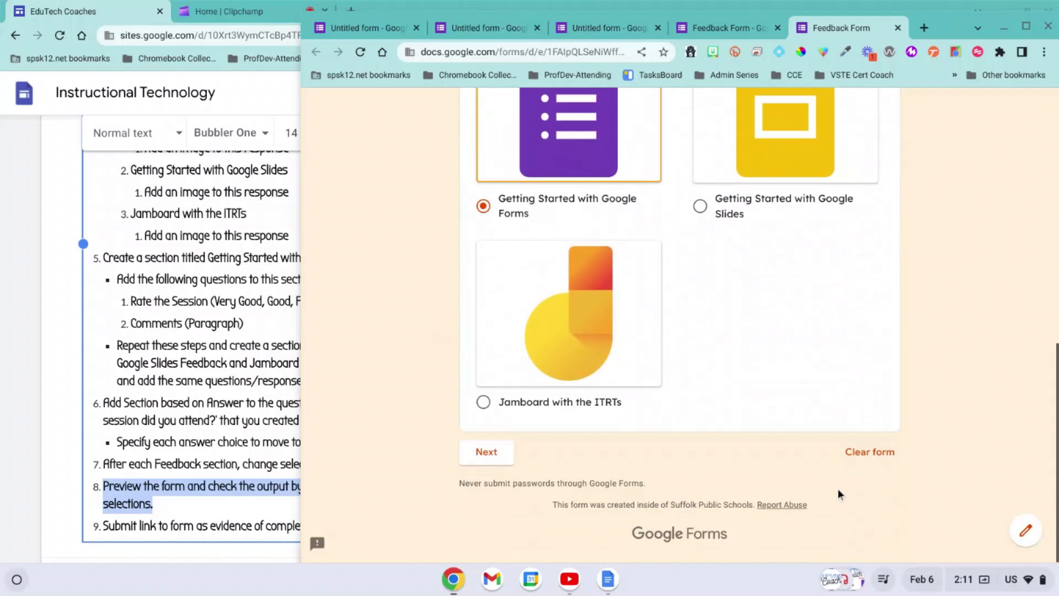
left_click(504, 452)
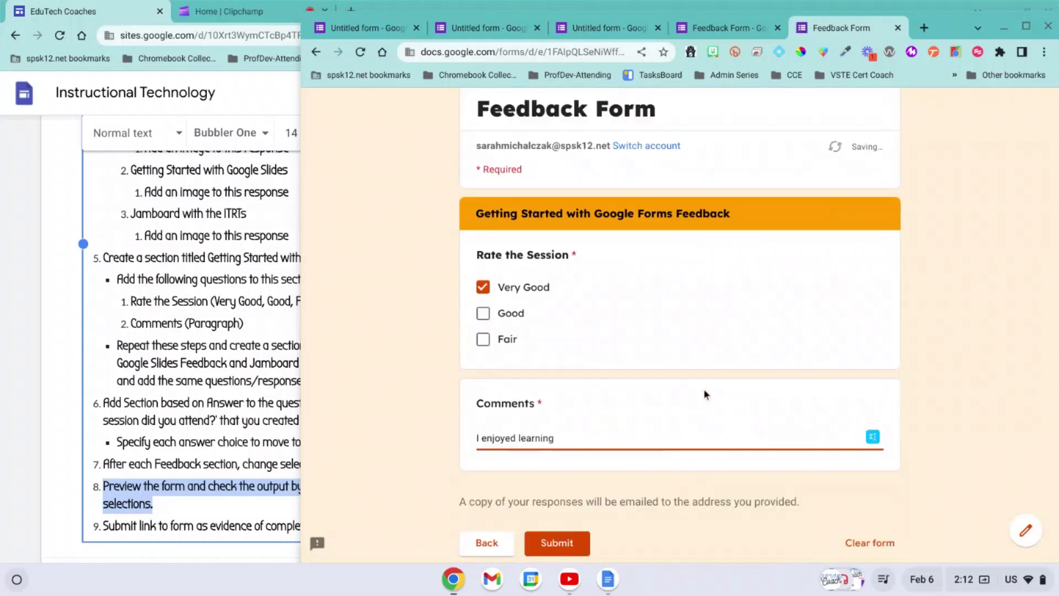
- Submit the test response rated "Very Good" with the comment "I enjoyed learning", and open the form for another response
scroll(706, 395, "down", 2)
left_click(578, 471)
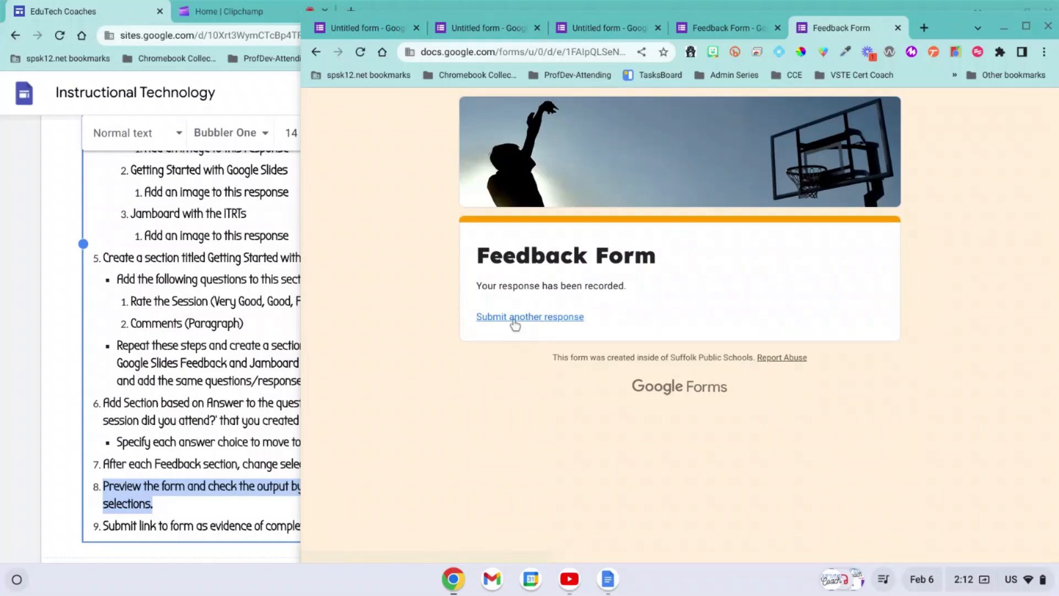
left_click(516, 319)
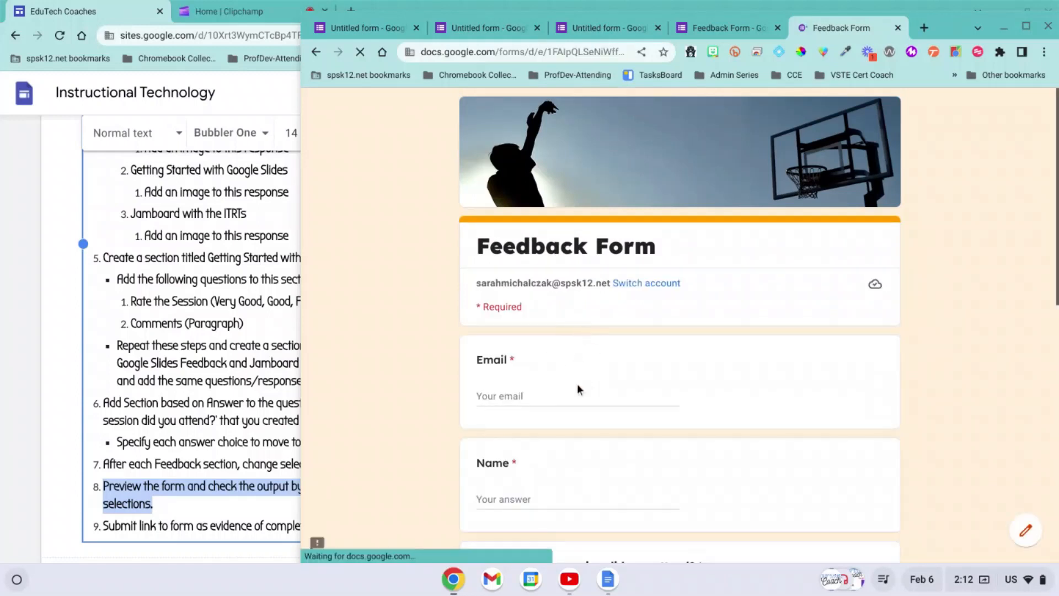
scroll(577, 383, "down", 1)
left_click(555, 359)
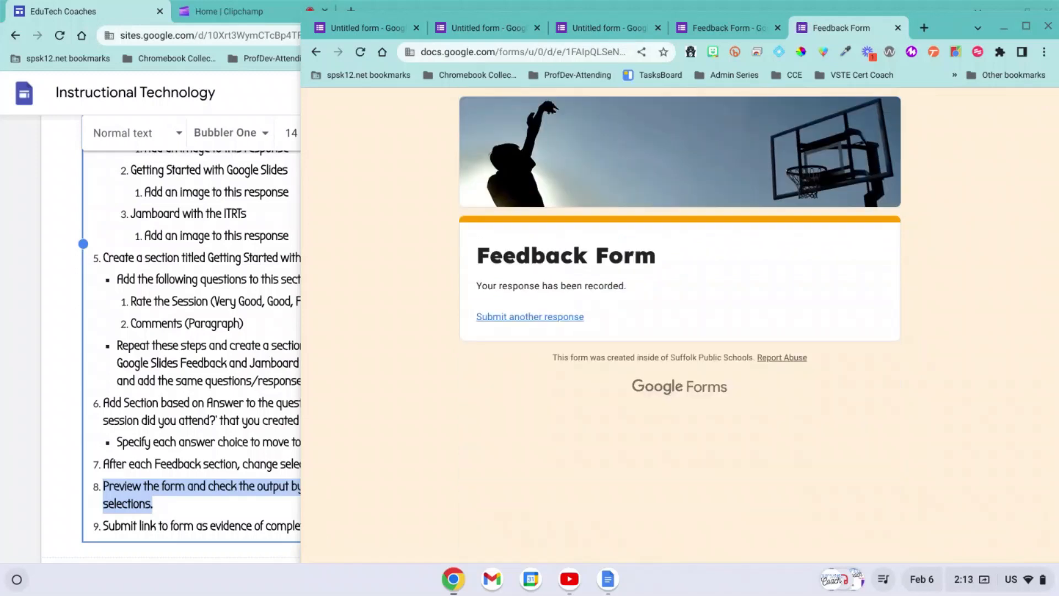
- Return to the badge site and review step 9 on submitting the form link, the badge request banner and the Skills list
left_click(176, 507)
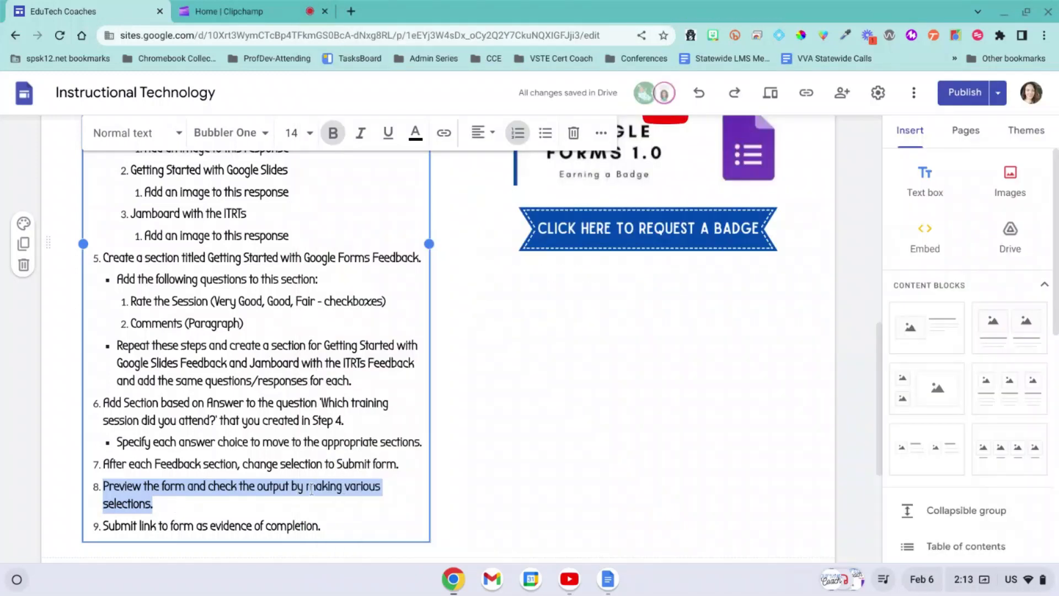
left_click(110, 527)
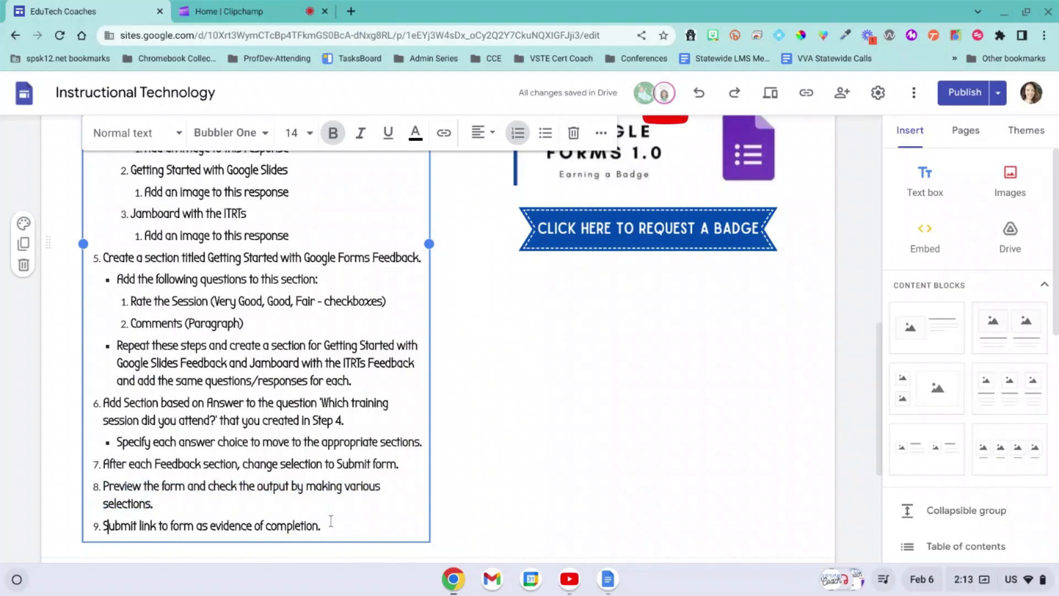
scroll(388, 365, "up", 4)
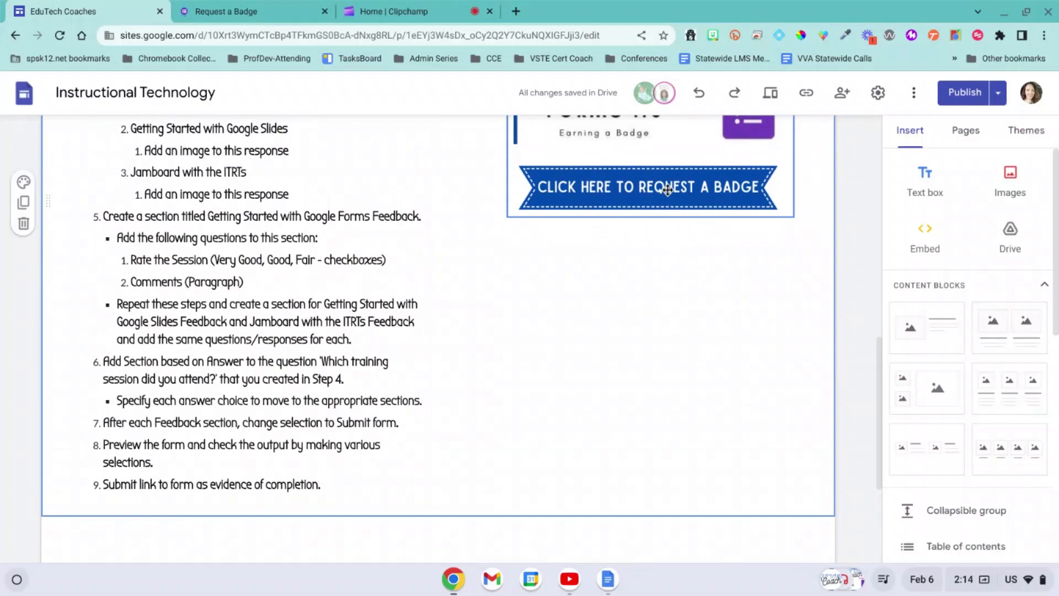
left_click(668, 189)
scroll(667, 189, "up", 5)
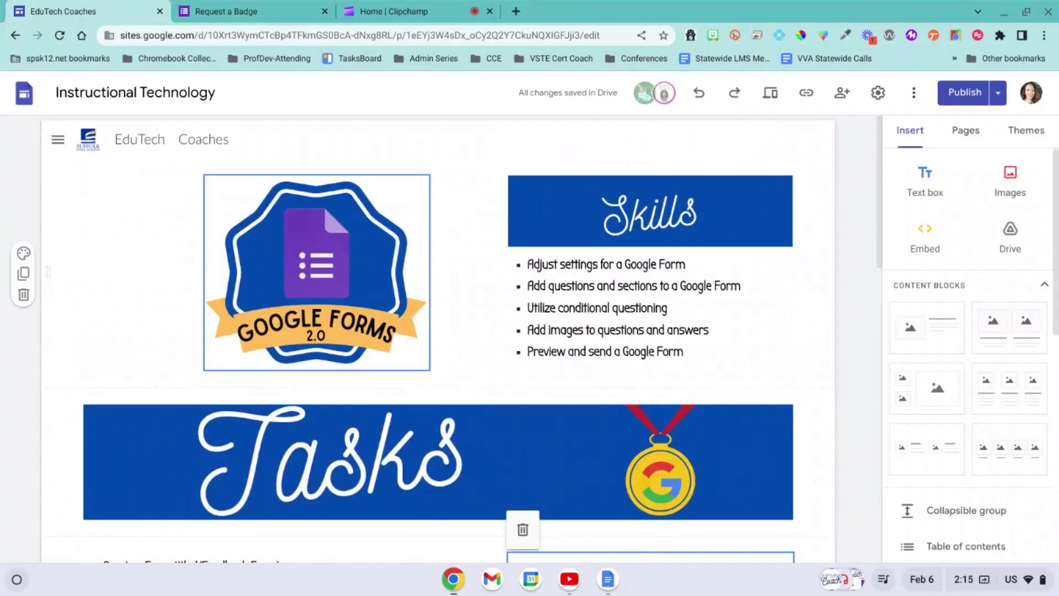